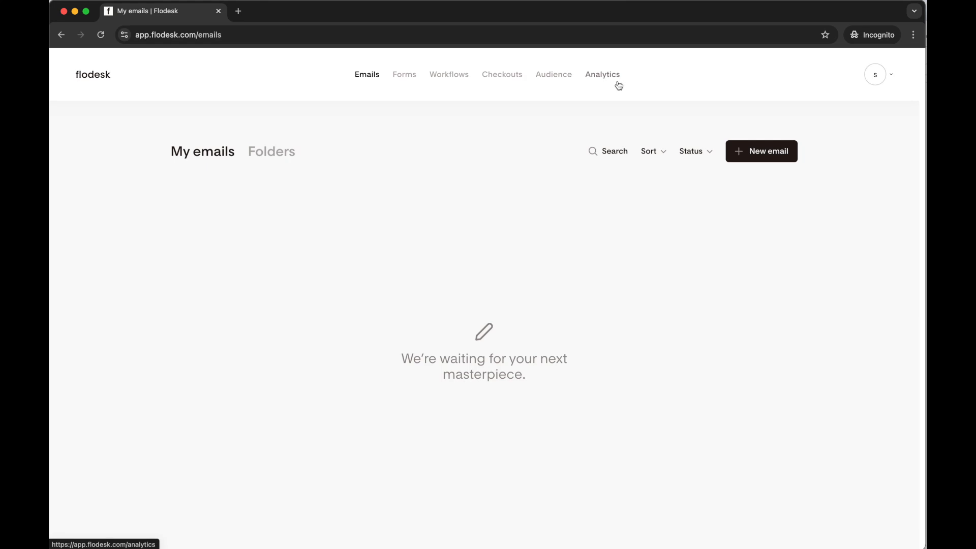
{"action": "left_click", "coordinate": [500, 77]}
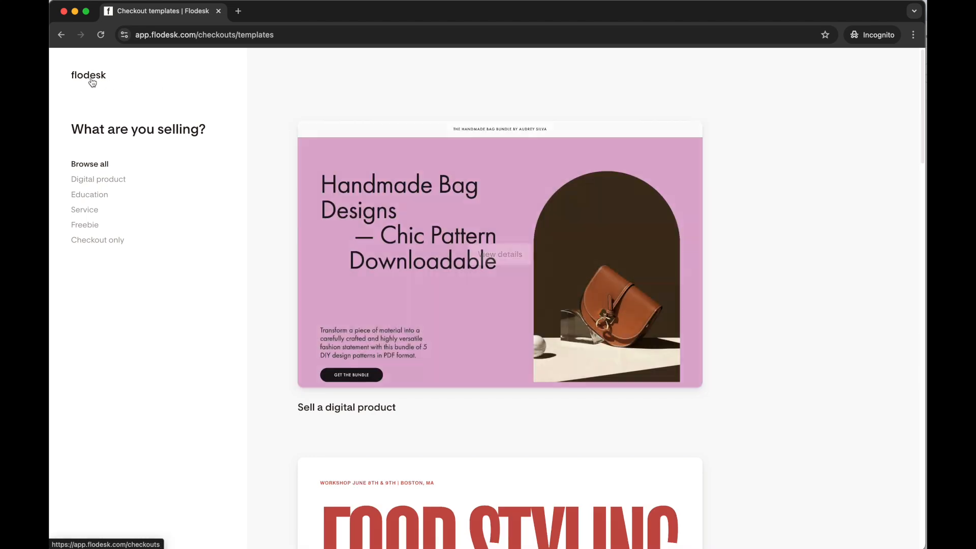
{"action": "left_click", "coordinate": [94, 77]}
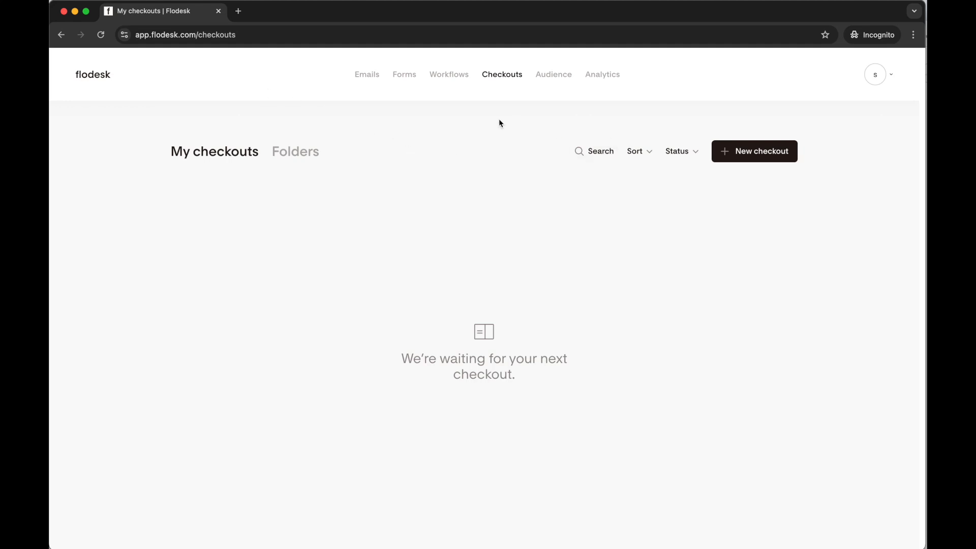
{"action": "left_click", "coordinate": [373, 79]}
{"action": "left_click", "coordinate": [102, 80]}
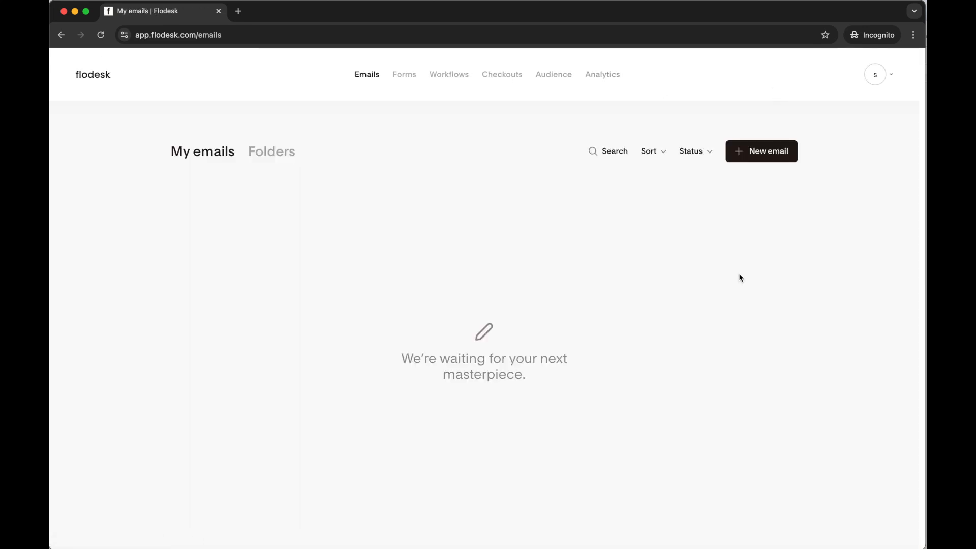
Open the account's branding settings and examine the logo, brand colors, brand fonts, company details and social links
{"action": "left_click", "coordinate": [891, 78]}
{"action": "left_click", "coordinate": [825, 200]}
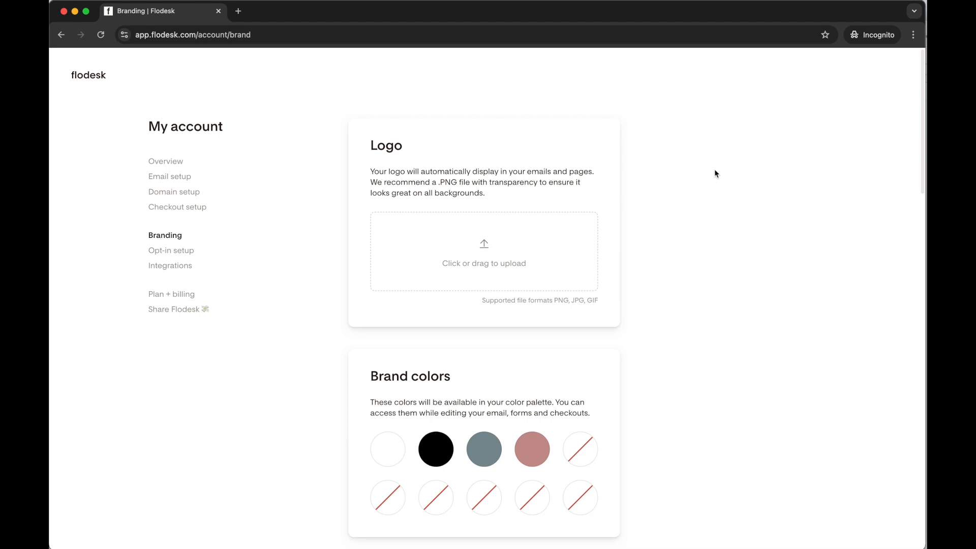
{"action": "scroll", "coordinate": [661, 153], "scroll_direction": "down", "scroll_amount": 1}
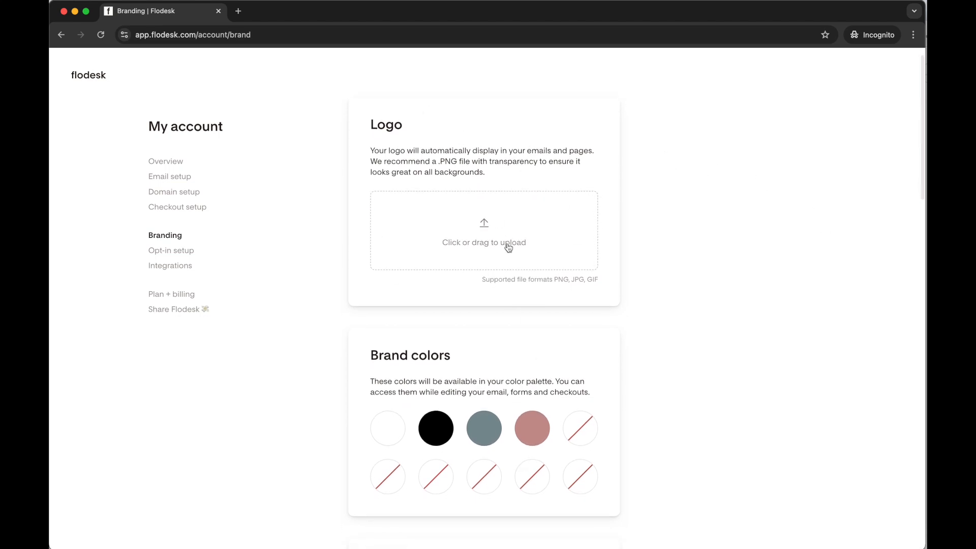
{"action": "scroll", "coordinate": [529, 246], "scroll_direction": "down", "scroll_amount": 4}
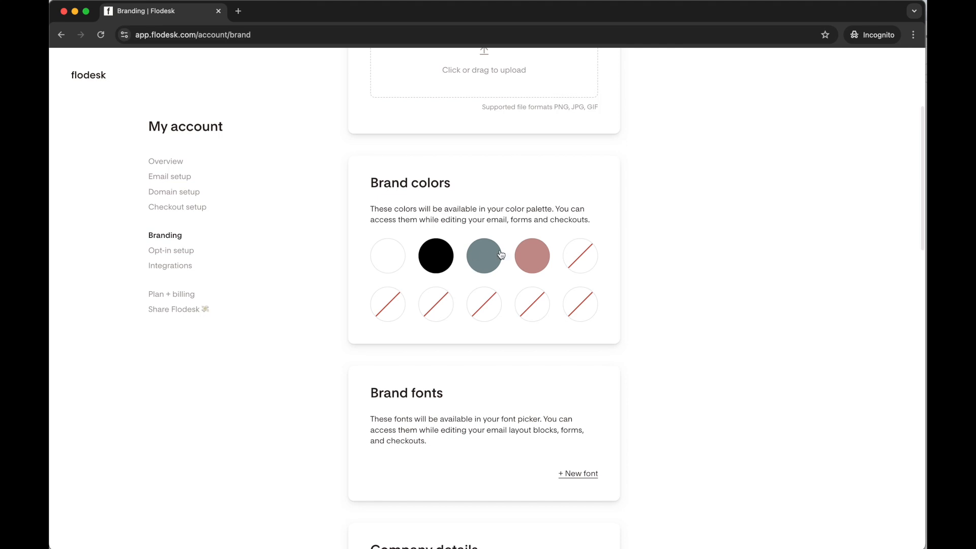
{"action": "scroll", "coordinate": [571, 279], "scroll_direction": "down", "scroll_amount": 4}
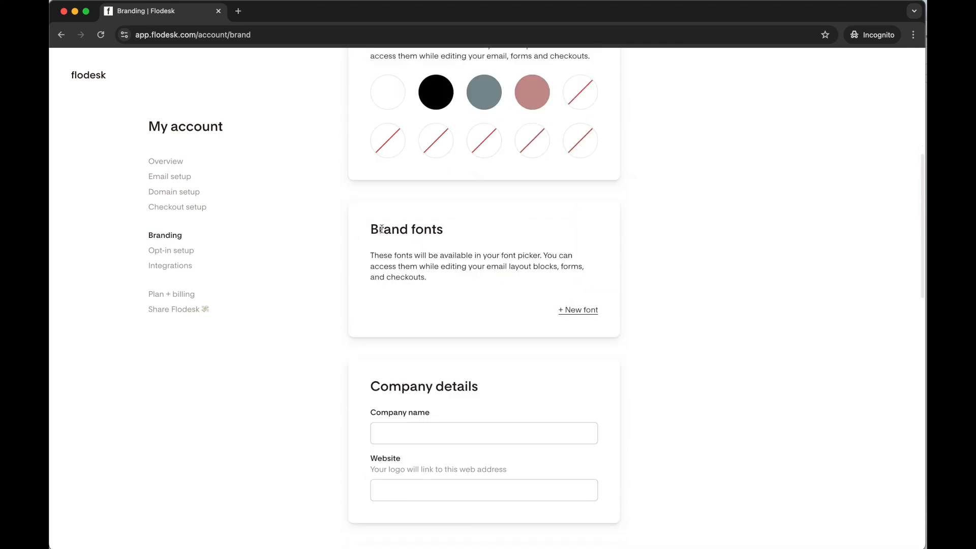
{"action": "left_click_drag", "start_coordinate": [371, 230], "coordinate": [465, 233]}
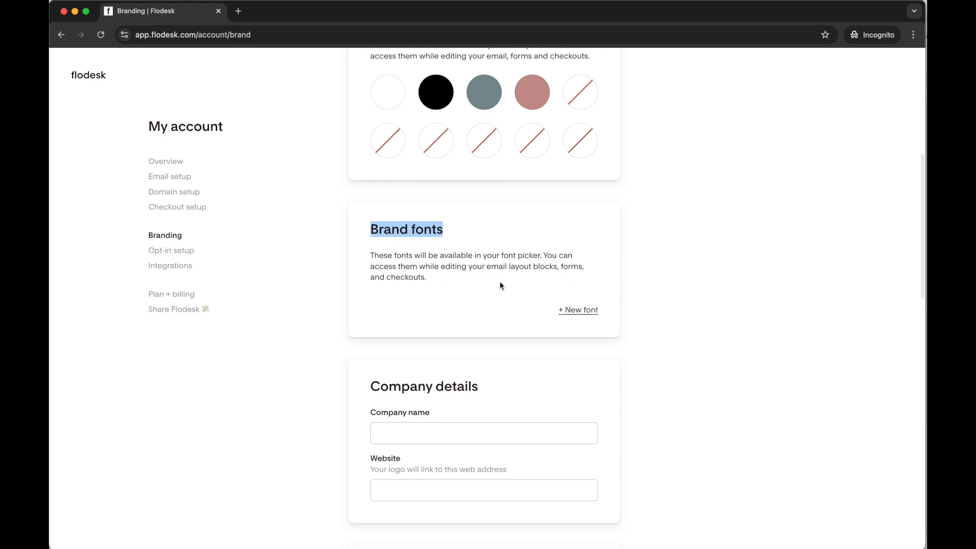
{"action": "scroll", "coordinate": [645, 311], "scroll_direction": "down", "scroll_amount": 3}
{"action": "scroll", "coordinate": [663, 326], "scroll_direction": "down", "scroll_amount": 10}
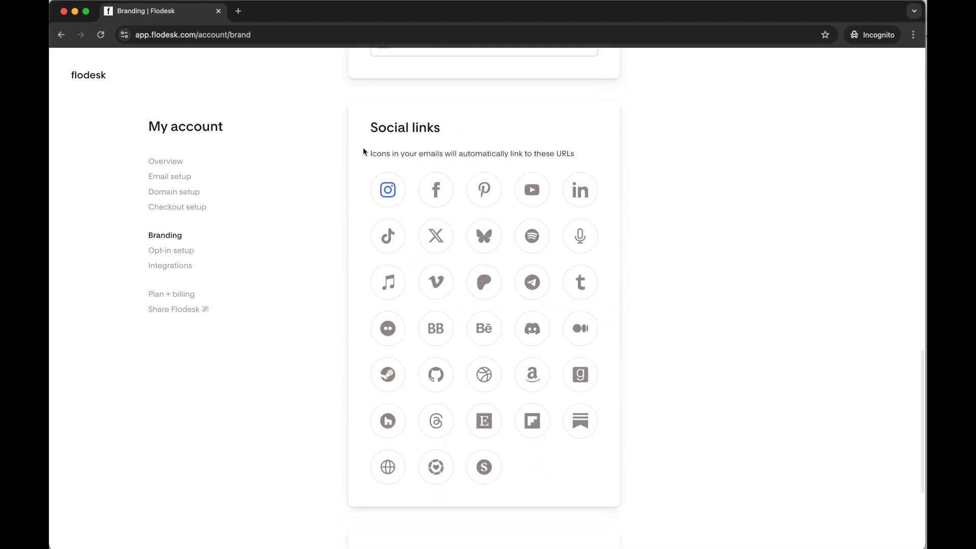
{"action": "left_click_drag", "start_coordinate": [371, 154], "coordinate": [600, 155]}
{"action": "left_click", "coordinate": [680, 179]}
{"action": "scroll", "coordinate": [676, 277], "scroll_direction": "down", "scroll_amount": 4}
{"action": "scroll", "coordinate": [677, 279], "scroll_direction": "up", "scroll_amount": 3}
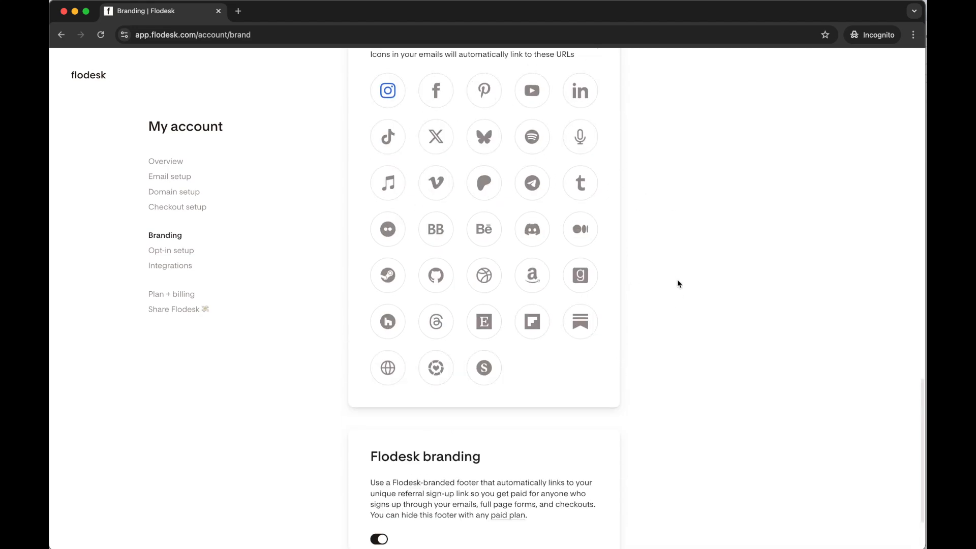
Open the Instagram link among the brand's social links and save it
{"action": "scroll", "coordinate": [680, 281], "scroll_direction": "up", "scroll_amount": 2}
{"action": "left_click", "coordinate": [389, 197]}
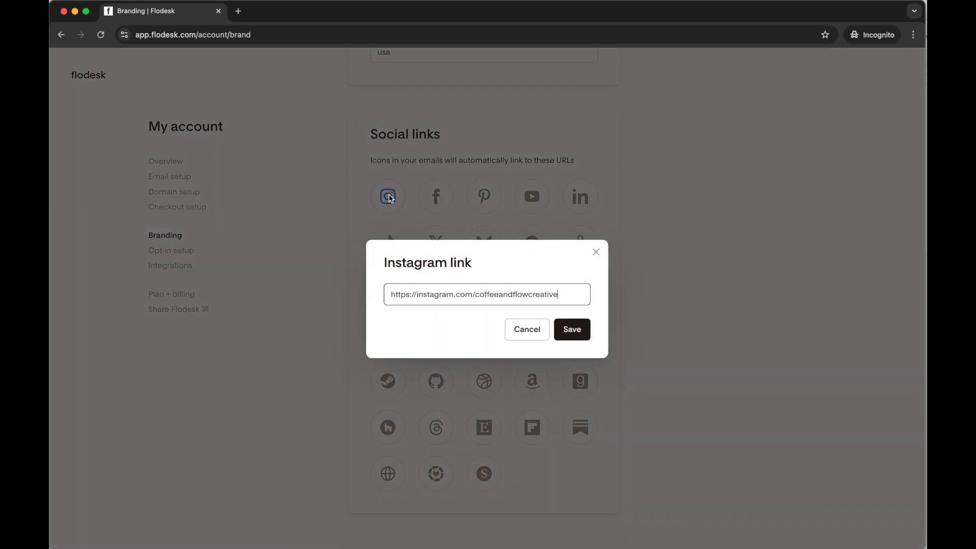
{"action": "left_click", "coordinate": [572, 330]}
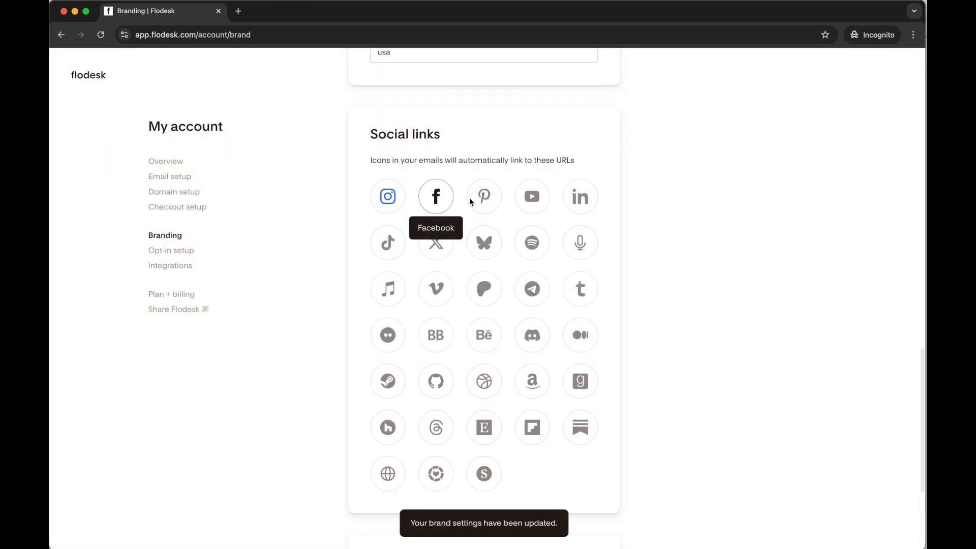
{"action": "scroll", "coordinate": [691, 413], "scroll_direction": "down", "scroll_amount": 4}
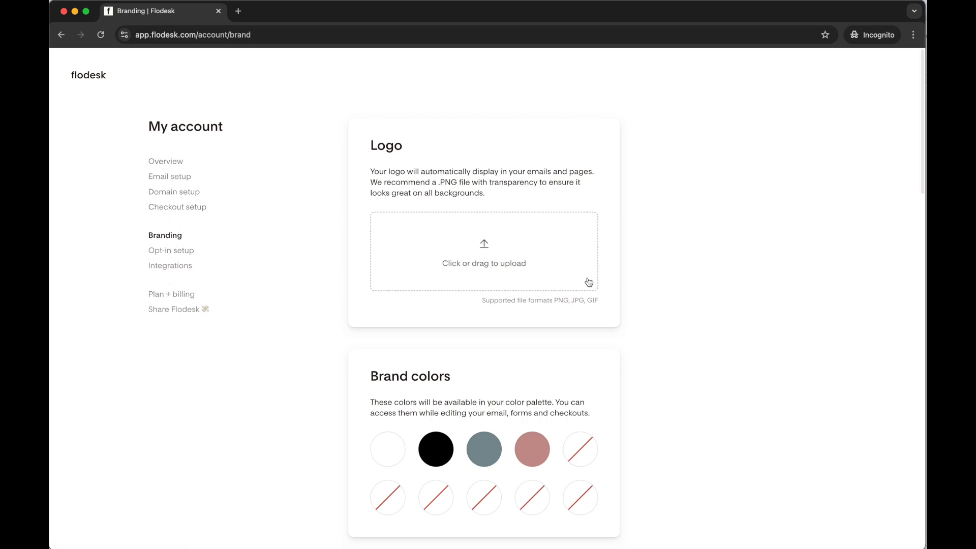
{"action": "scroll", "coordinate": [643, 342], "scroll_direction": "down", "scroll_amount": 3}
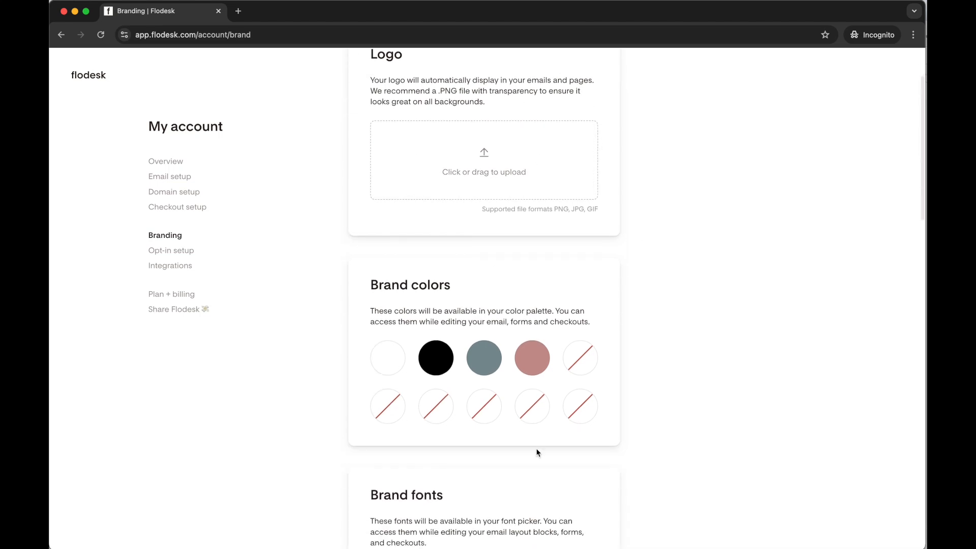
{"action": "scroll", "coordinate": [612, 437], "scroll_direction": "down", "scroll_amount": 7}
{"action": "scroll", "coordinate": [613, 440], "scroll_direction": "up", "scroll_amount": 6}
{"action": "scroll", "coordinate": [614, 440], "scroll_direction": "up", "scroll_amount": 4}
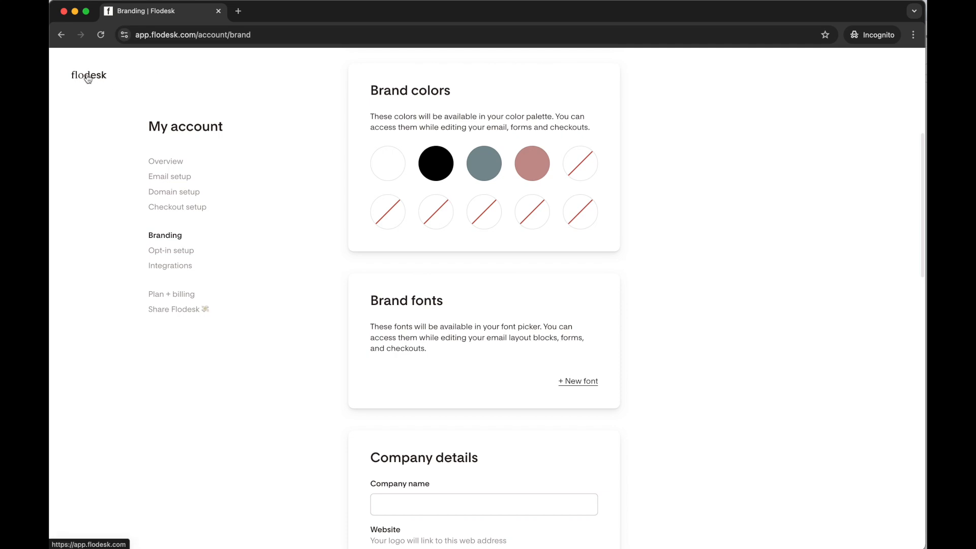
Return to the emails overview and create a new email from scratch named "Starter Email"
{"action": "left_click", "coordinate": [92, 78]}
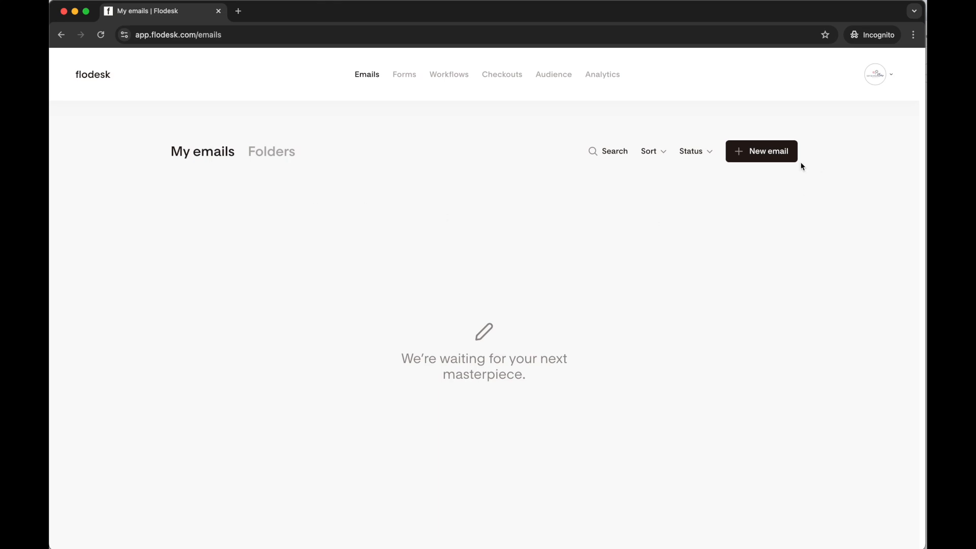
{"action": "left_click", "coordinate": [768, 155]}
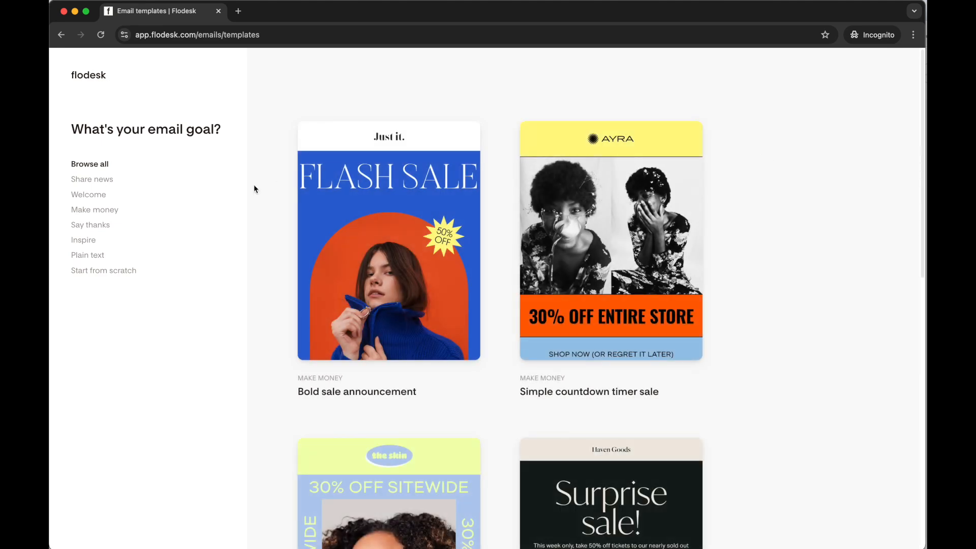
{"action": "scroll", "coordinate": [392, 185], "scroll_direction": "down", "scroll_amount": 6}
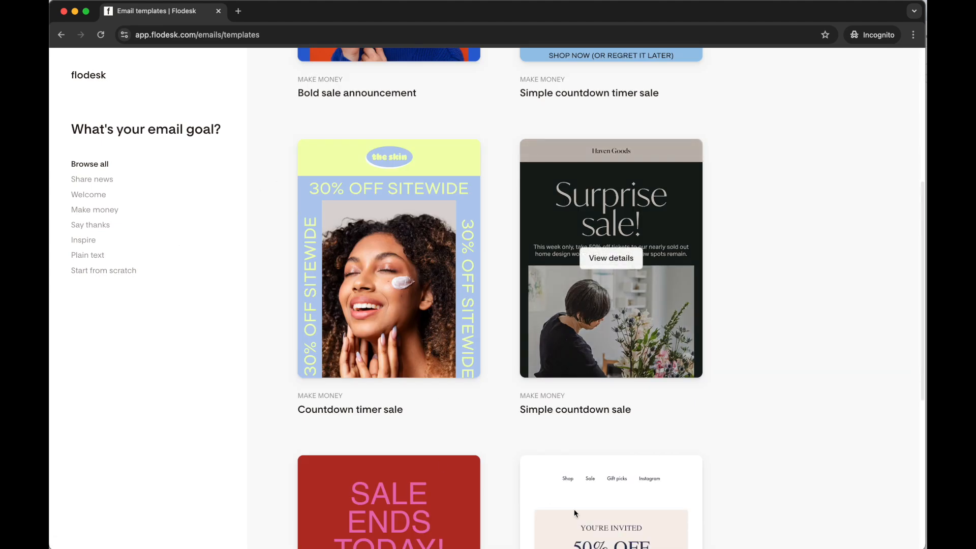
{"action": "scroll", "coordinate": [574, 511], "scroll_direction": "down", "scroll_amount": 10}
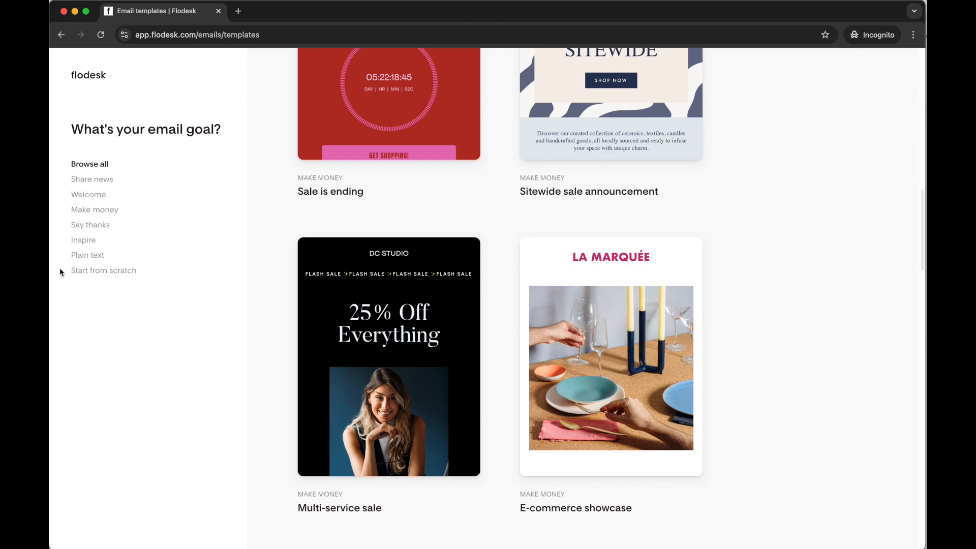
{"action": "left_click", "coordinate": [80, 270]}
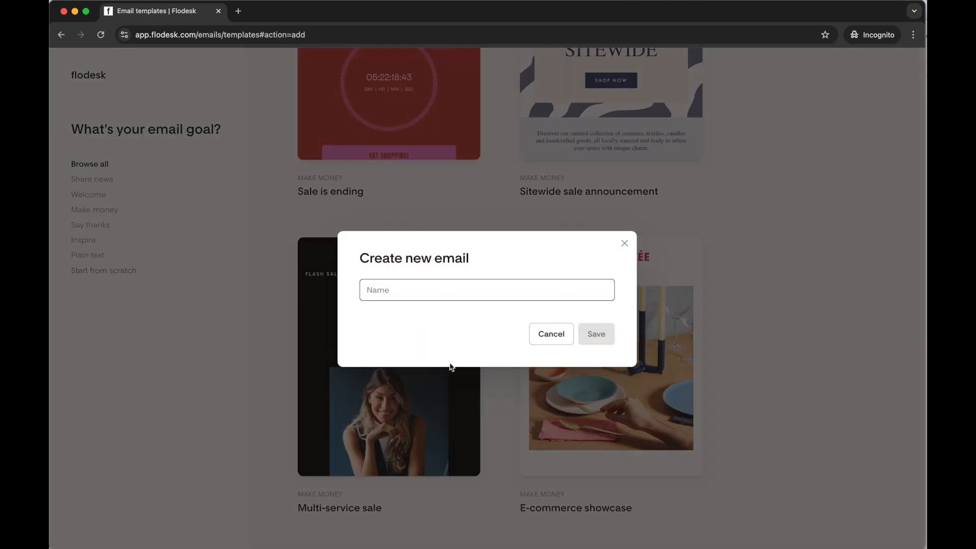
{"action": "type", "text": "Starter Email"}
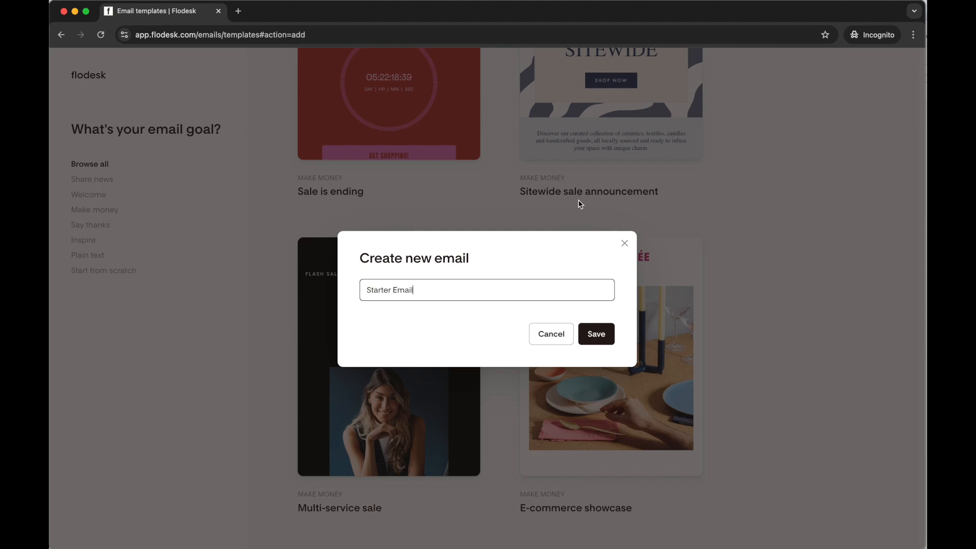
{"action": "left_click", "coordinate": [596, 334]}
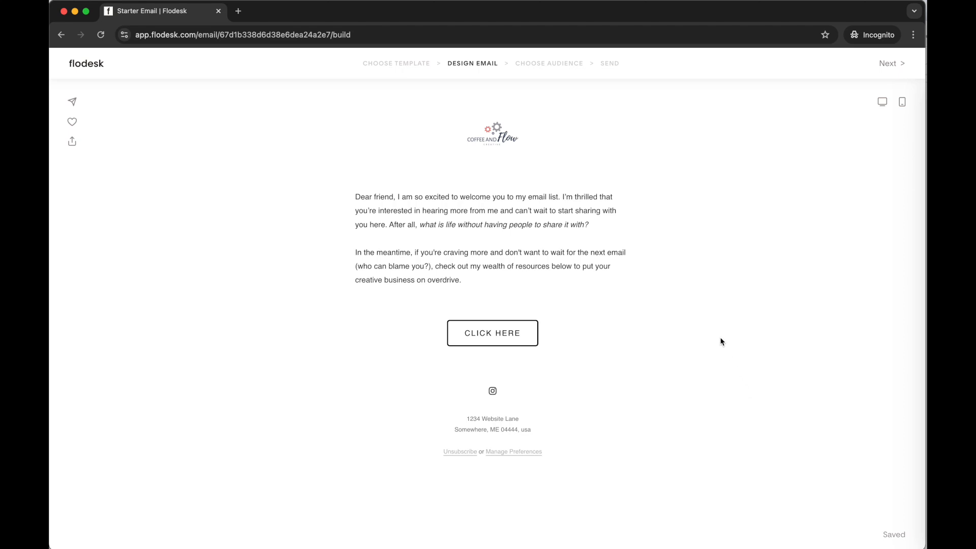
Give the email's social icon block the filled-circle style and the dusty pink brand color
{"action": "left_click", "coordinate": [561, 388]}
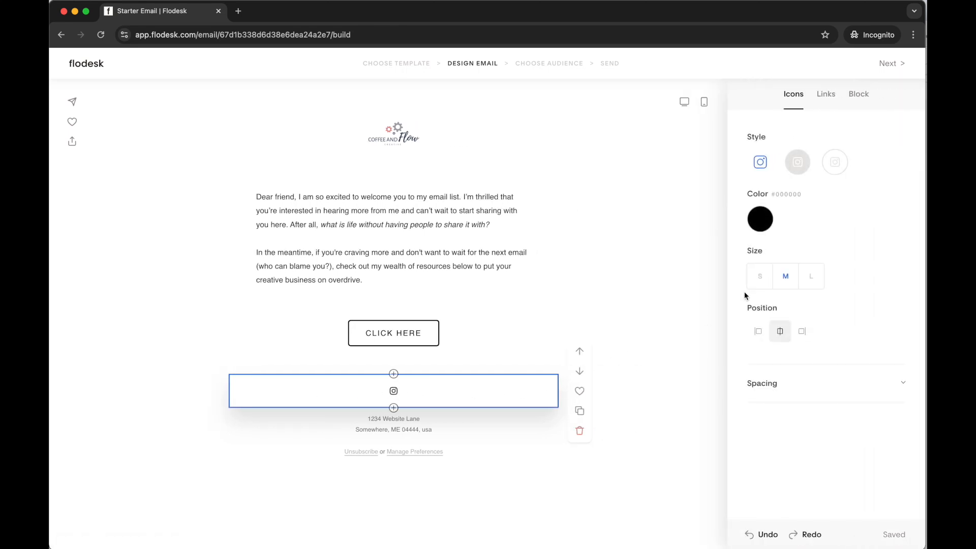
{"action": "left_click", "coordinate": [804, 166]}
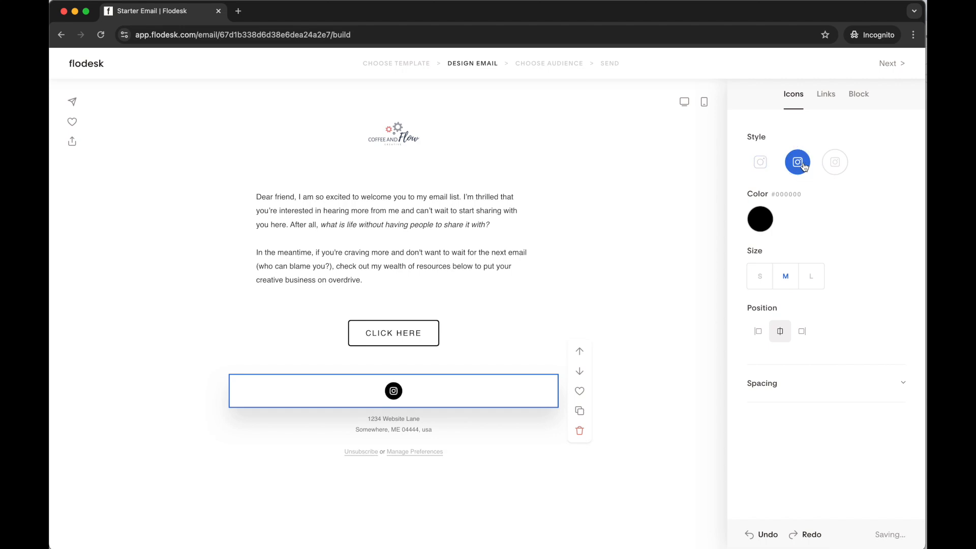
{"action": "left_click", "coordinate": [765, 224]}
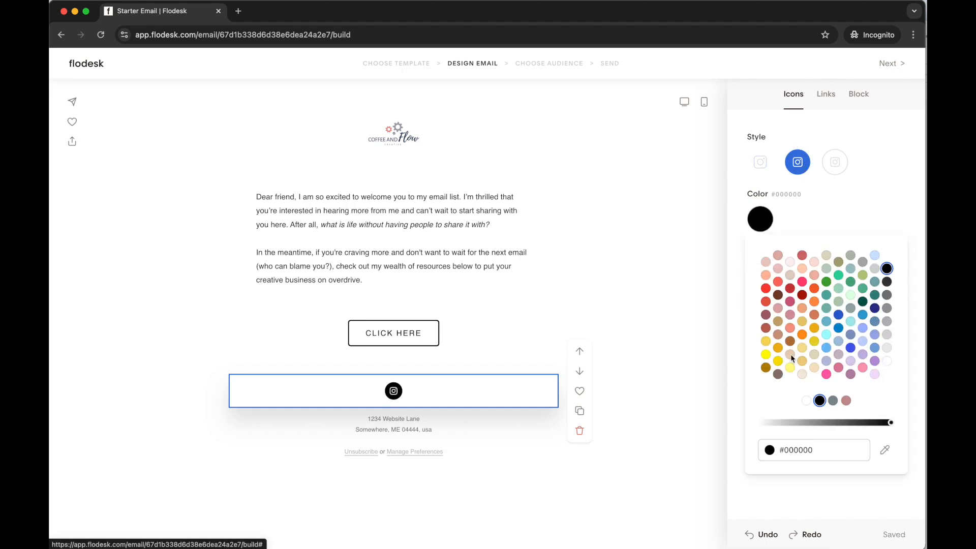
{"action": "left_click", "coordinate": [846, 401]}
{"action": "left_click", "coordinate": [858, 139]}
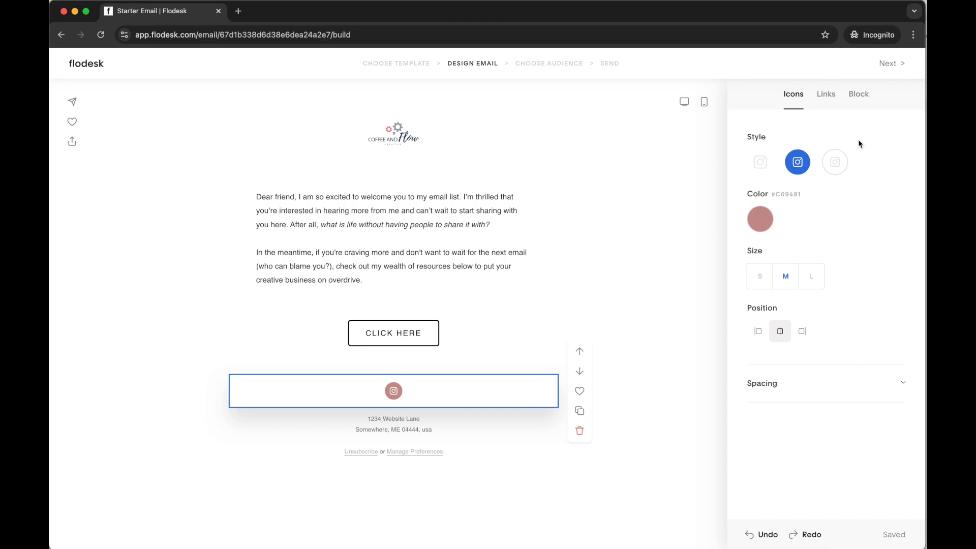
{"action": "left_click", "coordinate": [825, 97]}
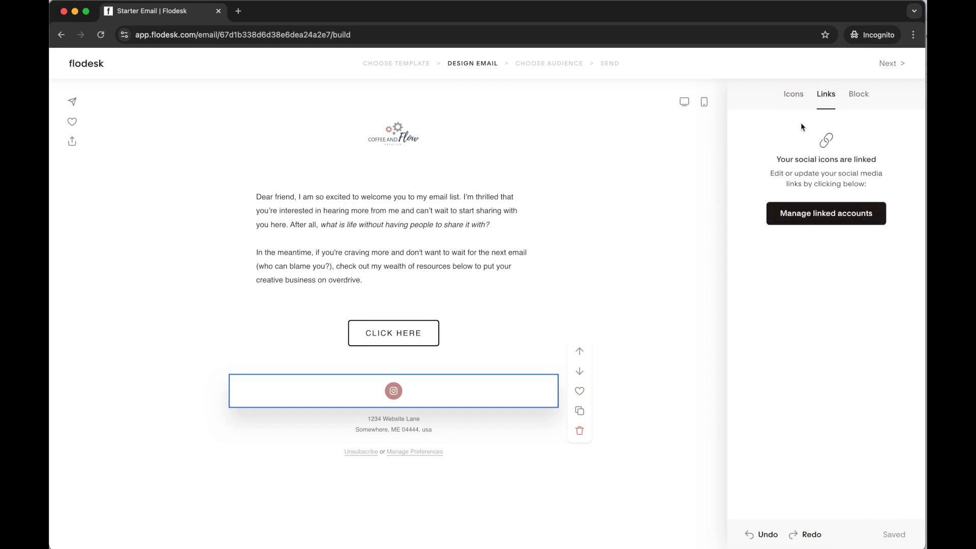
{"action": "left_click", "coordinate": [794, 94]}
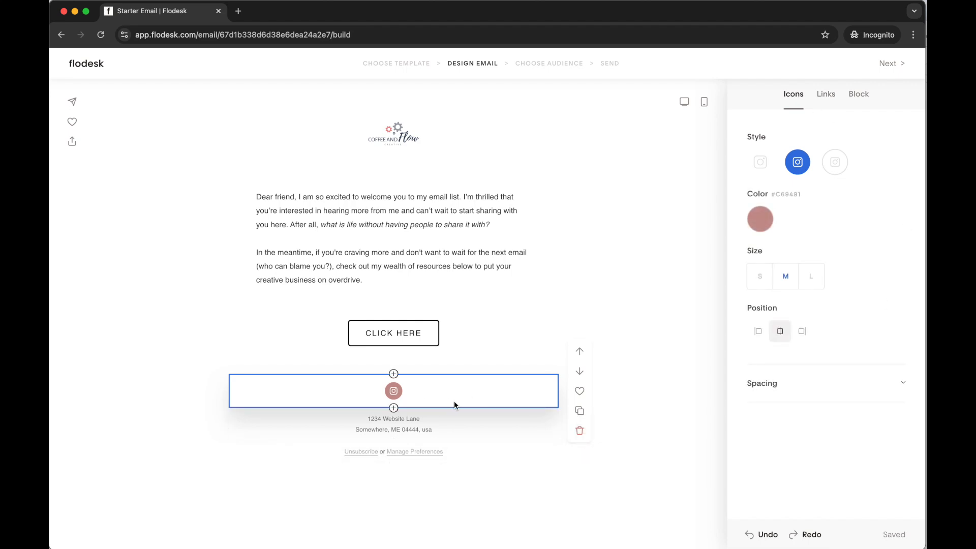
Add a text block directly below the social icon and replace its placeholder with "Work with Me | Flodesk Discount"
{"action": "left_click", "coordinate": [394, 409]}
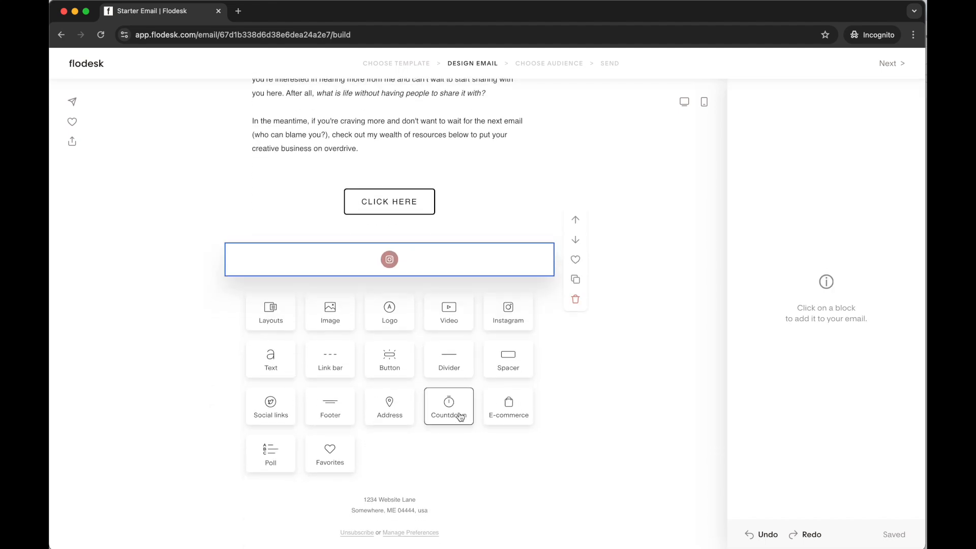
{"action": "left_click", "coordinate": [270, 361]}
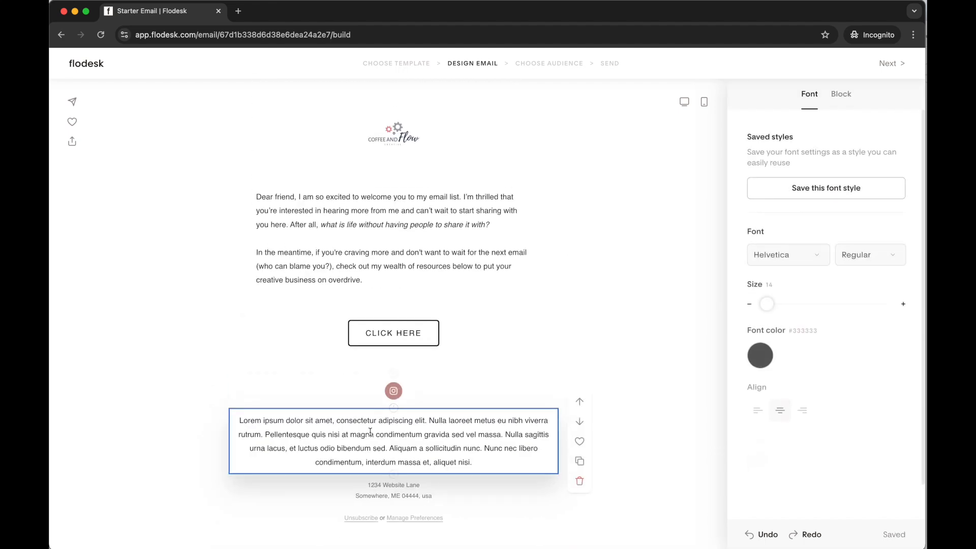
{"action": "triple_click", "coordinate": [462, 445]}
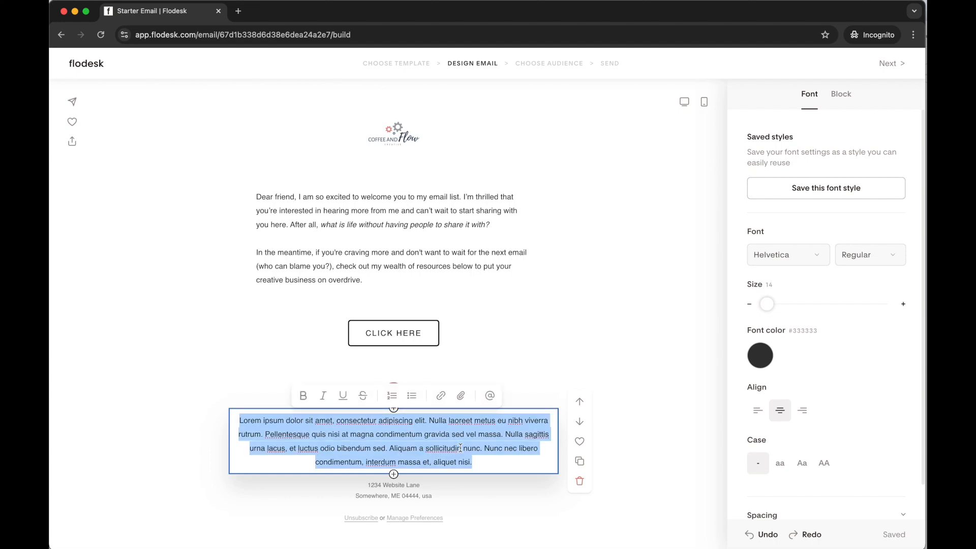
{"action": "type", "text": "Work with Me | "}
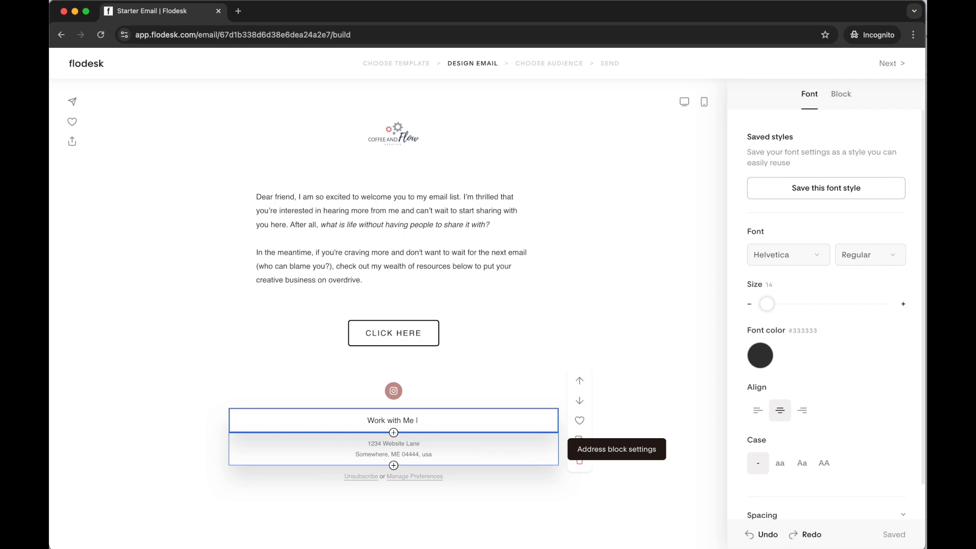
{"action": "type", "text": "Flodesk Discount |"}
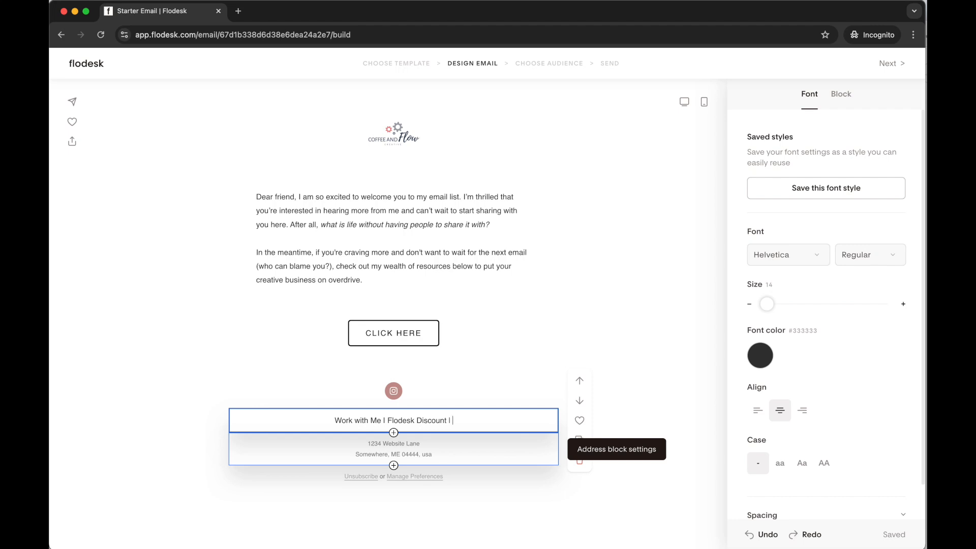
{"action": "key", "text": "BackSpace"}
{"action": "key", "text": "BackSpace"}
{"action": "key", "text": "BackSpace"}
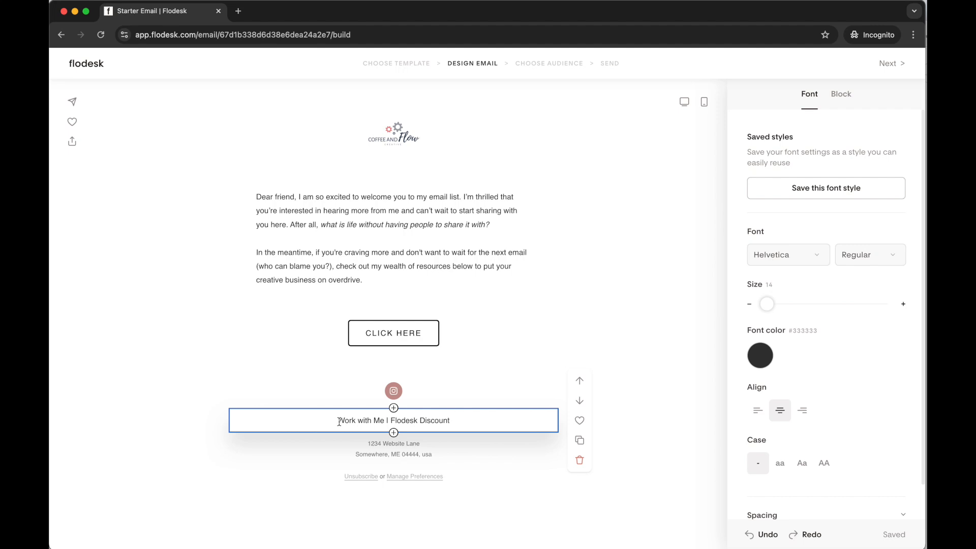
Set the font of the "Work with Me | Flodesk Discount" text line to Calibri
{"action": "left_click_drag", "start_coordinate": [463, 418], "coordinate": [349, 405]}
{"action": "left_click", "coordinate": [509, 427]}
{"action": "left_click_drag", "start_coordinate": [451, 421], "coordinate": [336, 421]}
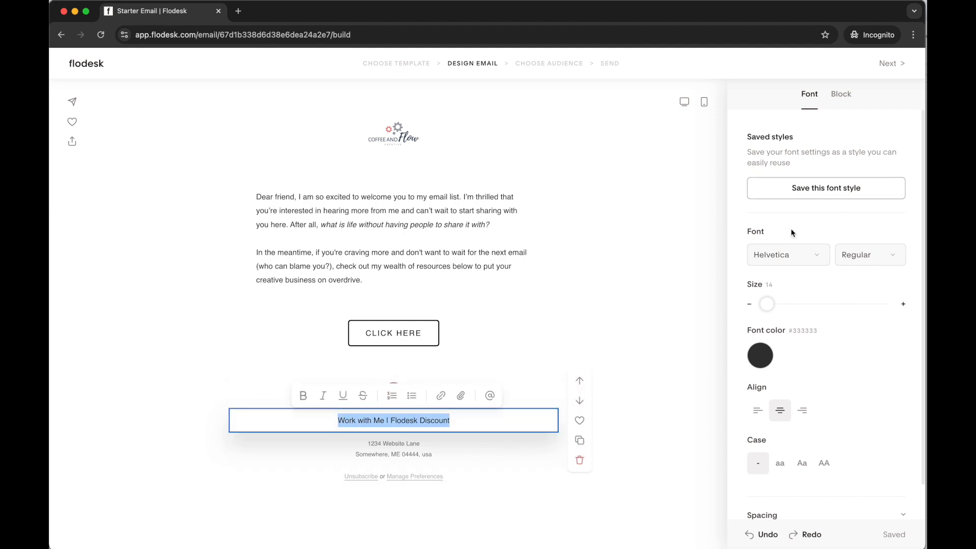
{"action": "left_click", "coordinate": [785, 255]}
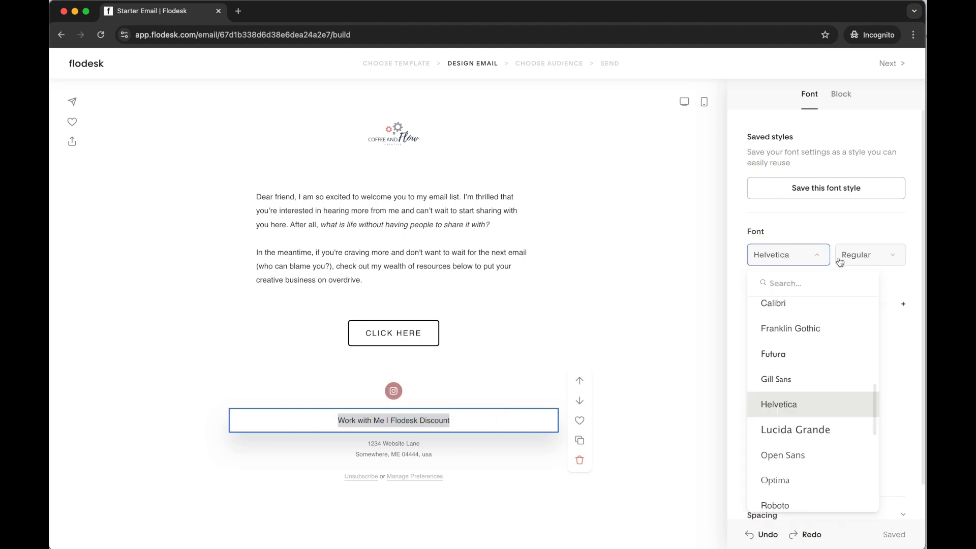
{"action": "scroll", "coordinate": [821, 376], "scroll_direction": "up", "scroll_amount": 5}
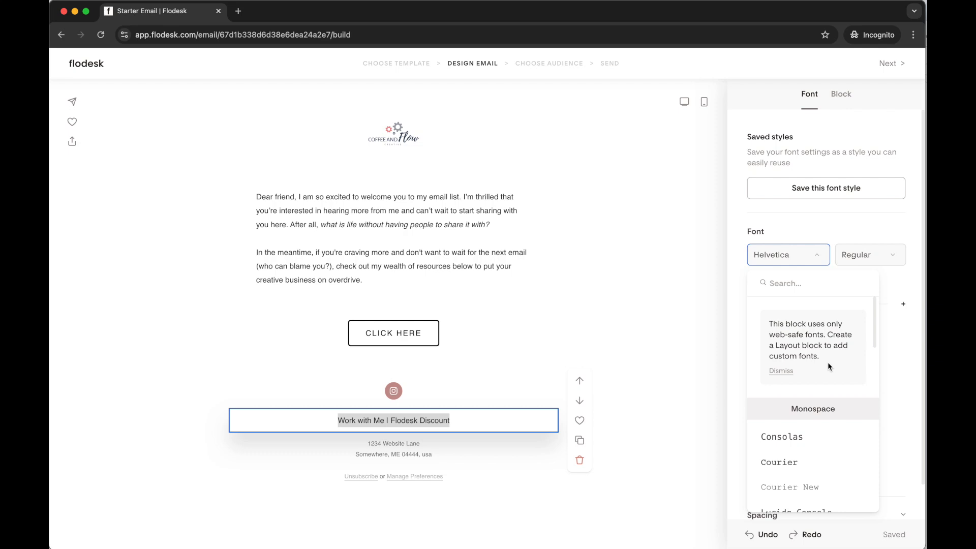
{"action": "left_click", "coordinate": [823, 232]}
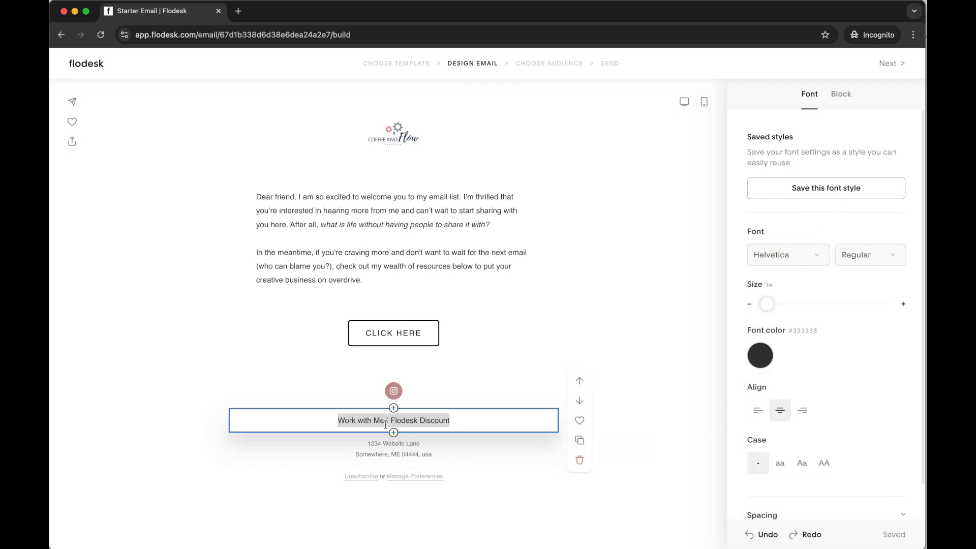
{"action": "left_click", "coordinate": [820, 255]}
{"action": "scroll", "coordinate": [813, 356], "scroll_direction": "up", "scroll_amount": 5}
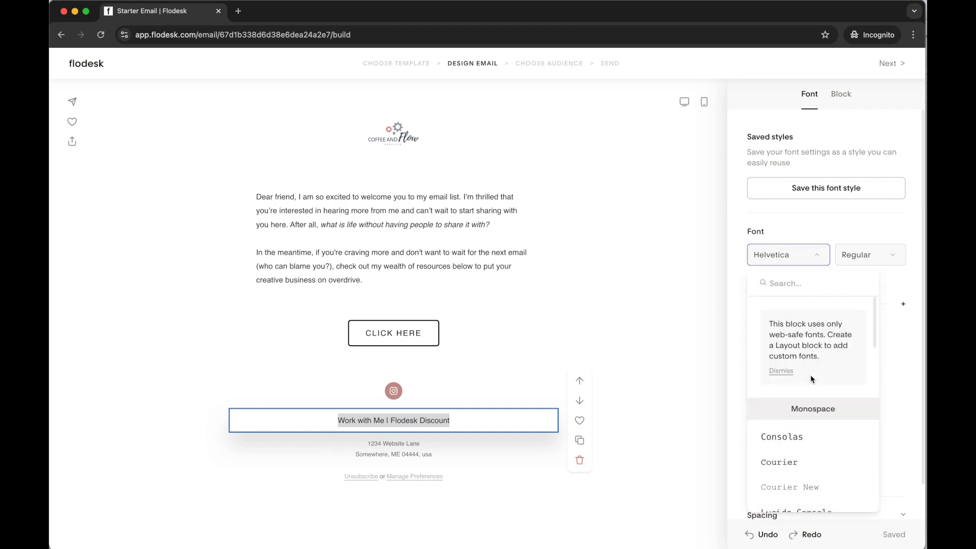
{"action": "scroll", "coordinate": [835, 435], "scroll_direction": "down", "scroll_amount": 3}
{"action": "scroll", "coordinate": [837, 426], "scroll_direction": "up", "scroll_amount": 2}
{"action": "scroll", "coordinate": [838, 426], "scroll_direction": "down", "scroll_amount": 2}
{"action": "scroll", "coordinate": [838, 426], "scroll_direction": "down", "scroll_amount": 3}
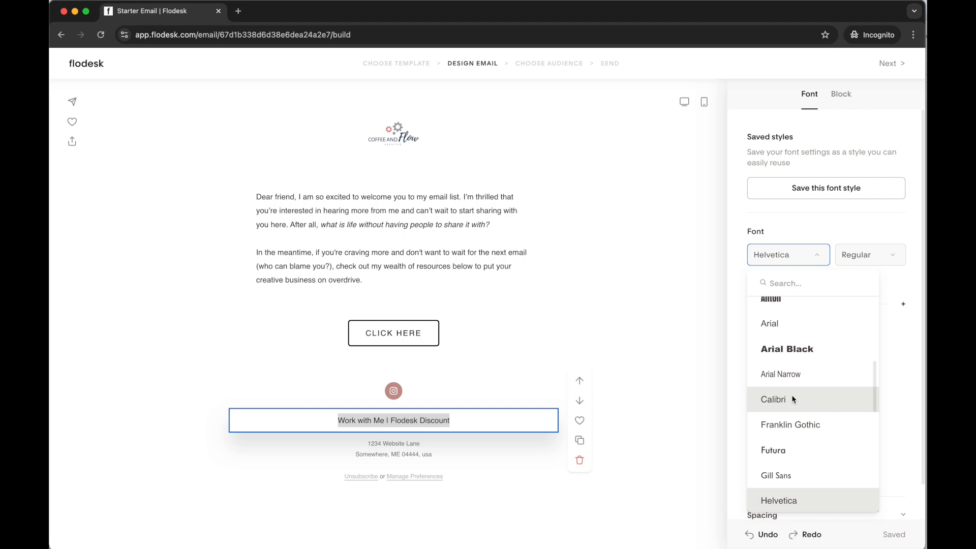
{"action": "left_click", "coordinate": [792, 396]}
Reduce the font size of the whole "Work with Me | Flodesk Discount" line to 13
{"action": "left_click", "coordinate": [371, 422]}
{"action": "left_click_drag", "start_coordinate": [321, 421], "coordinate": [477, 420]}
{"action": "left_click", "coordinate": [749, 304]}
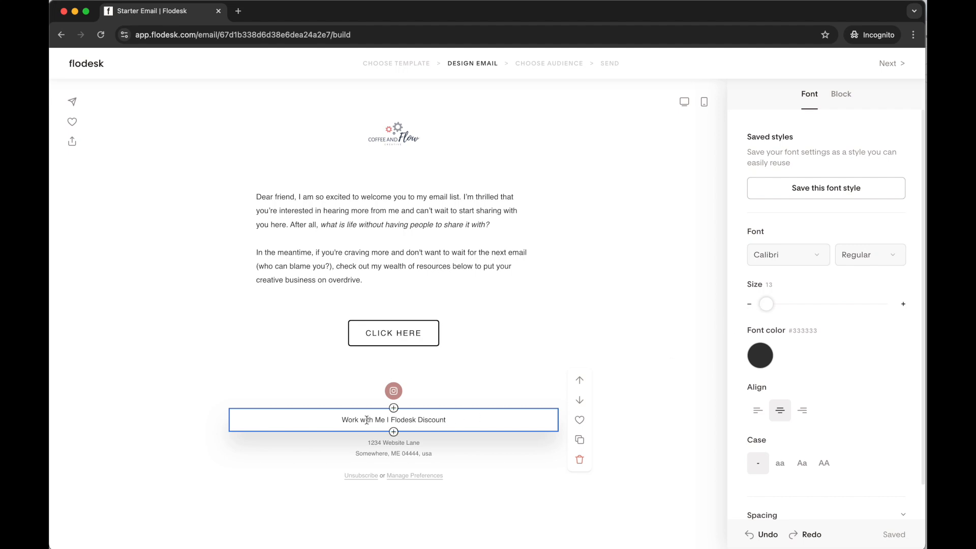
{"action": "left_click_drag", "start_coordinate": [339, 419], "coordinate": [488, 420]}
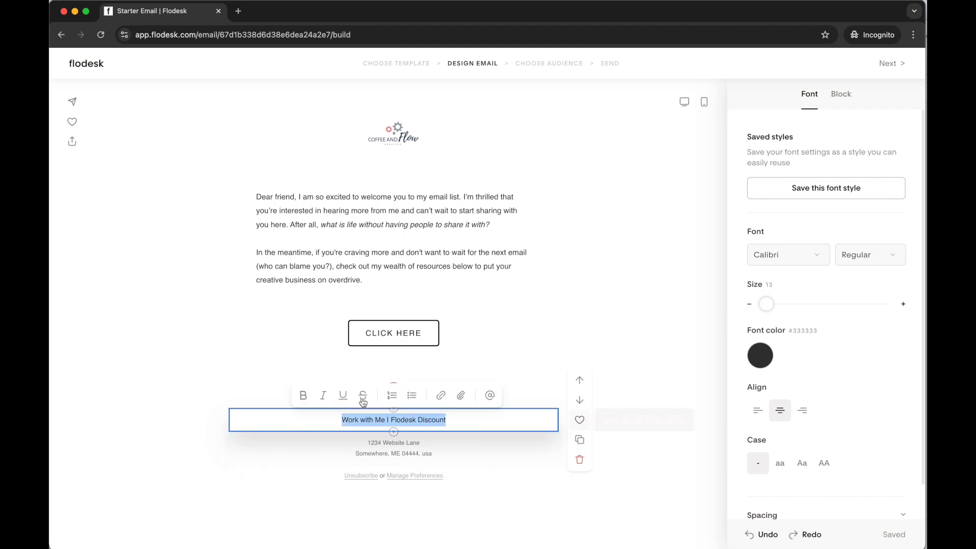
{"action": "left_click", "coordinate": [349, 420]}
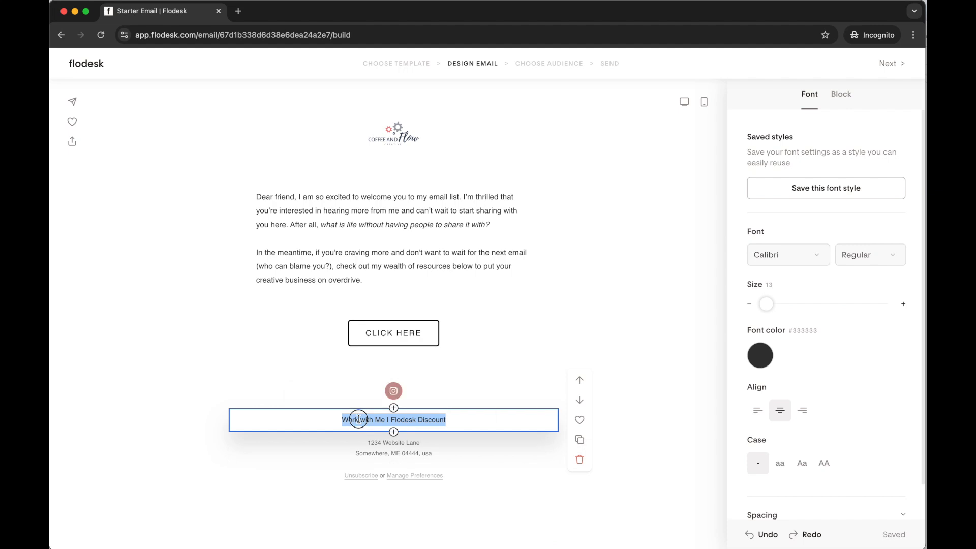
{"action": "left_click_drag", "start_coordinate": [342, 419], "coordinate": [386, 421]}
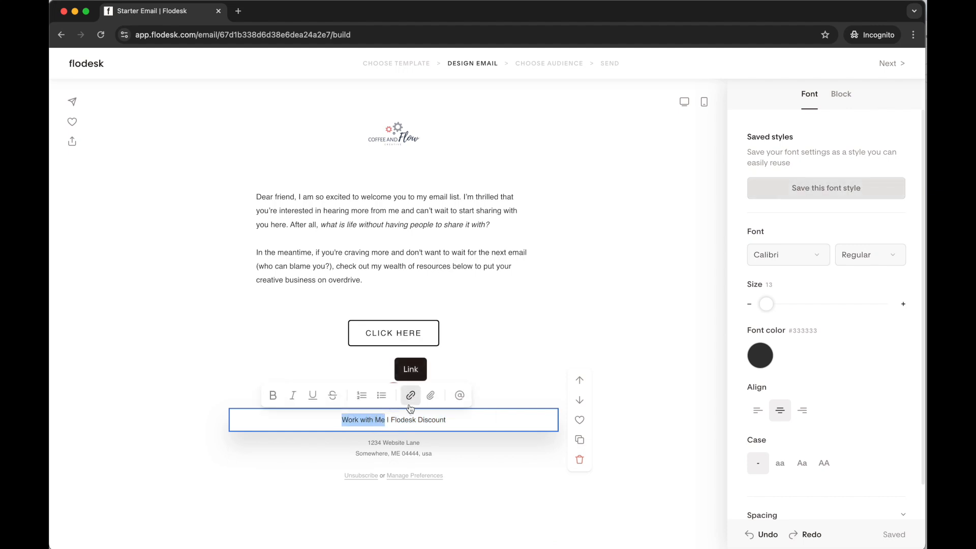
{"action": "left_click_drag", "start_coordinate": [342, 420], "coordinate": [385, 420]}
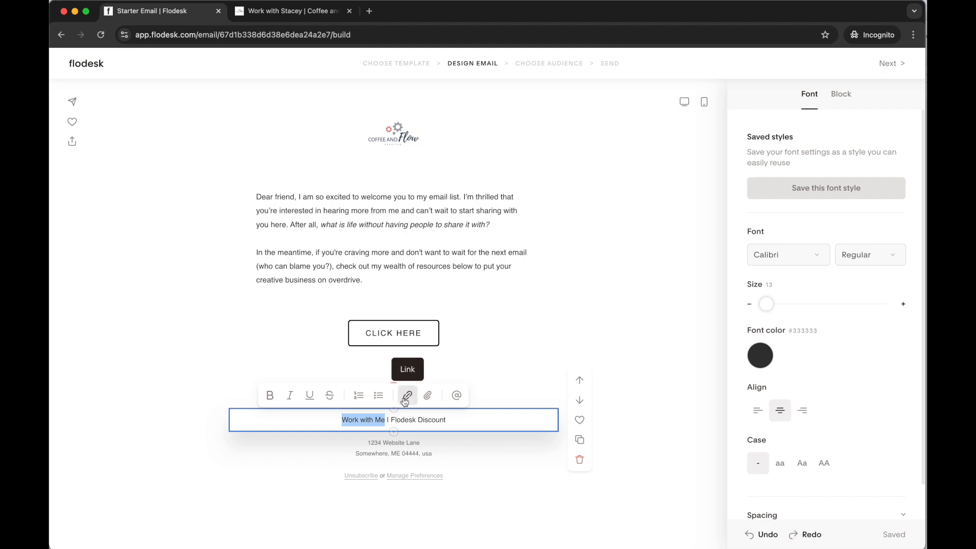
{"action": "left_click", "coordinate": [405, 400]}
{"action": "key", "text": "super+v"}
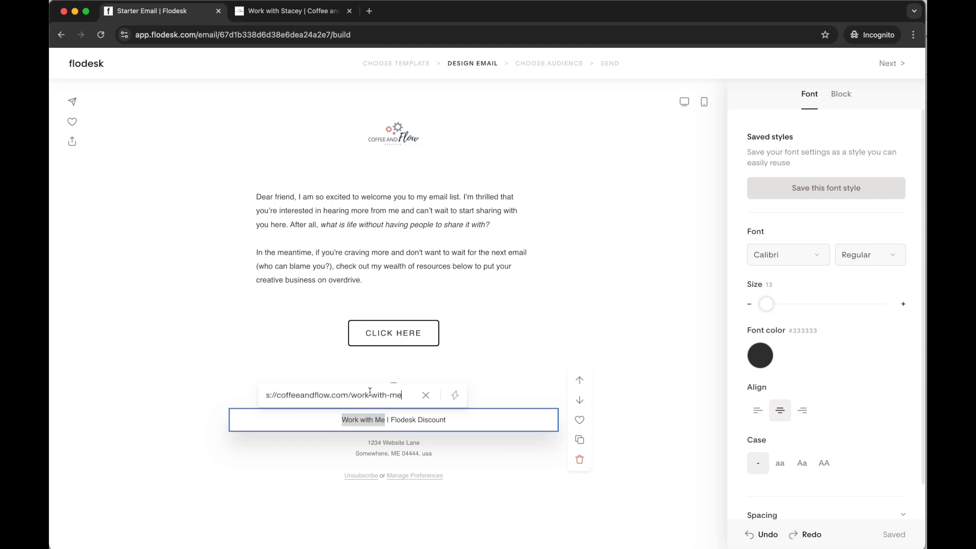
{"action": "key", "text": "Return"}
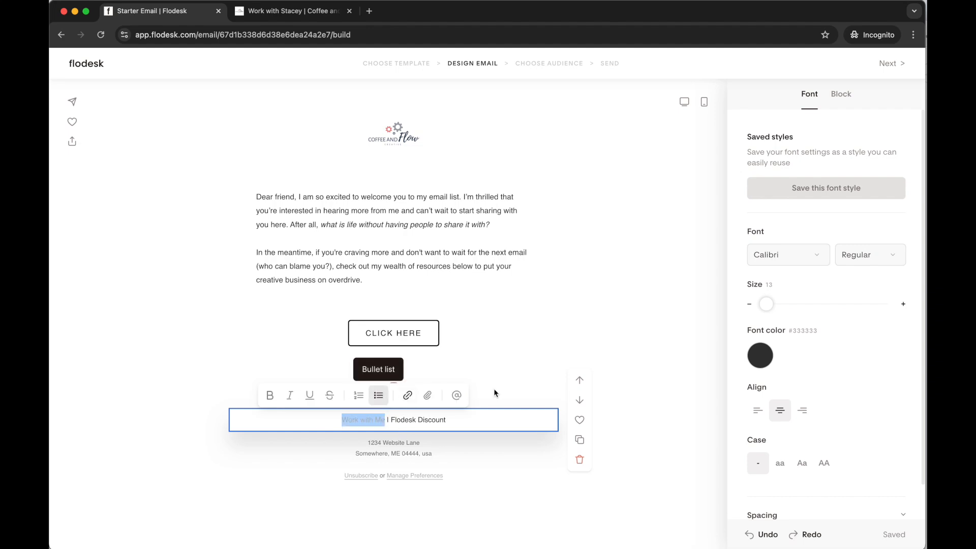
Set the email's global link color to a medium teal blue
{"action": "left_click", "coordinate": [693, 440]}
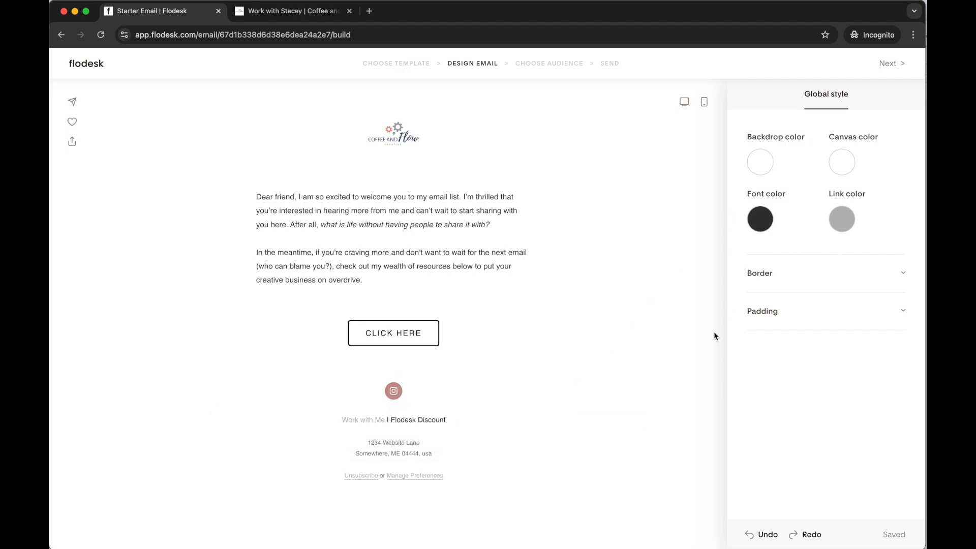
{"action": "left_click", "coordinate": [392, 224]}
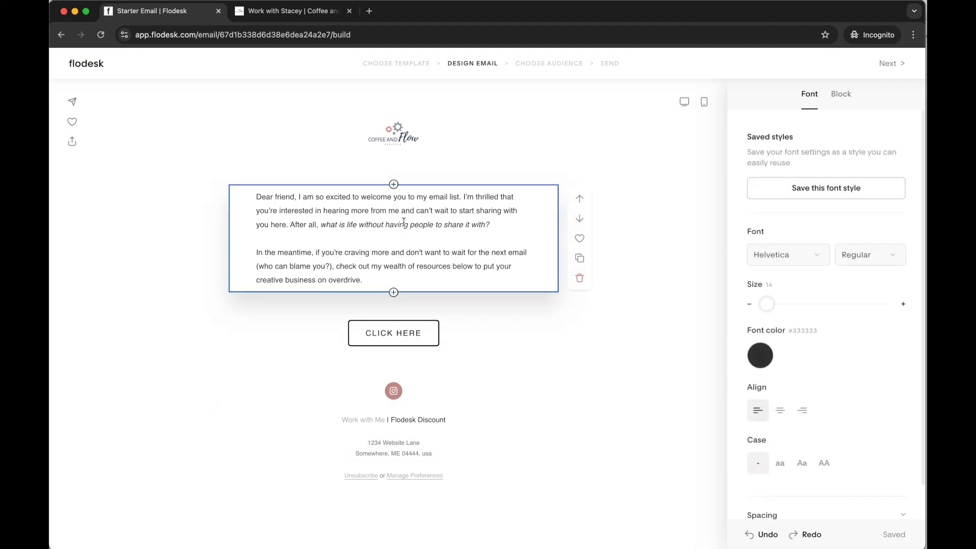
{"action": "left_click", "coordinate": [370, 419]}
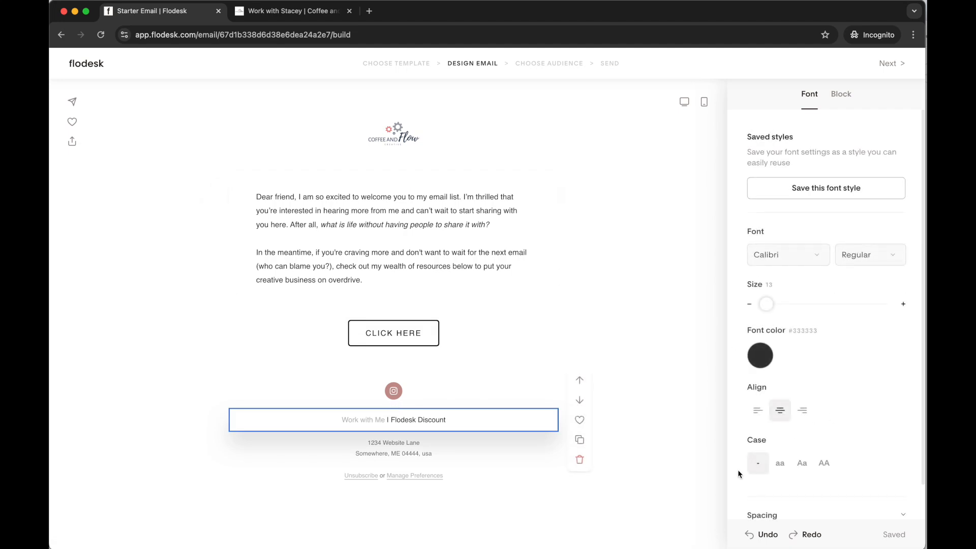
{"action": "left_click", "coordinate": [708, 442]}
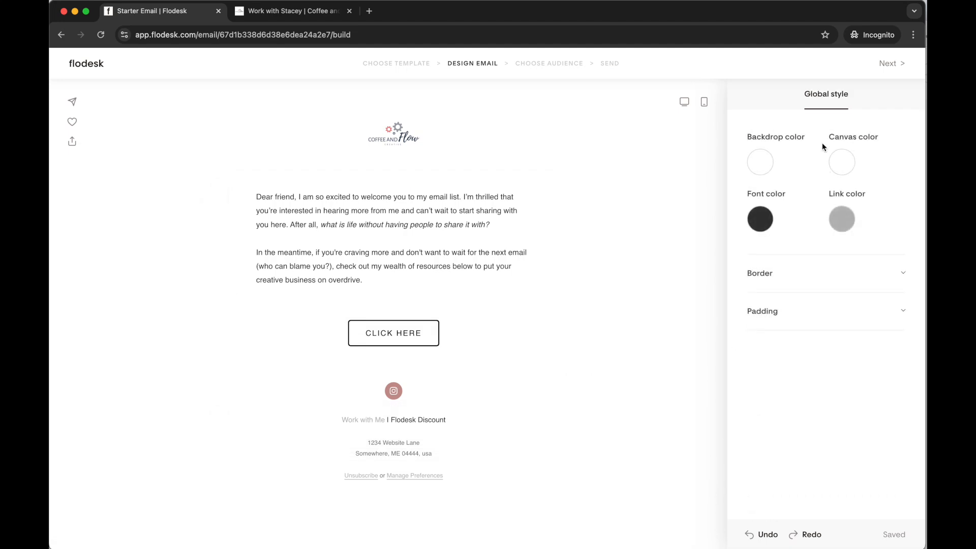
{"action": "left_click", "coordinate": [848, 220]}
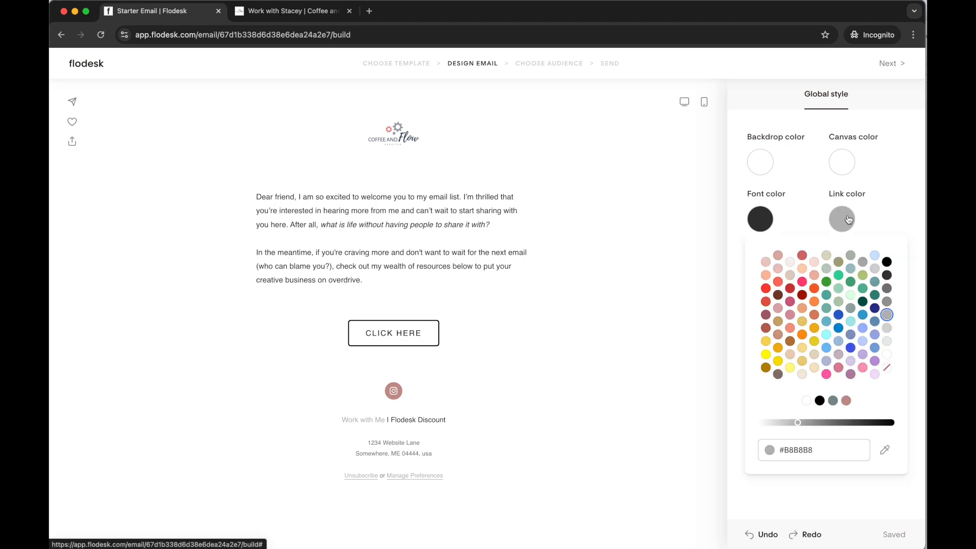
{"action": "left_click", "coordinate": [825, 323]}
{"action": "left_click", "coordinate": [769, 106]}
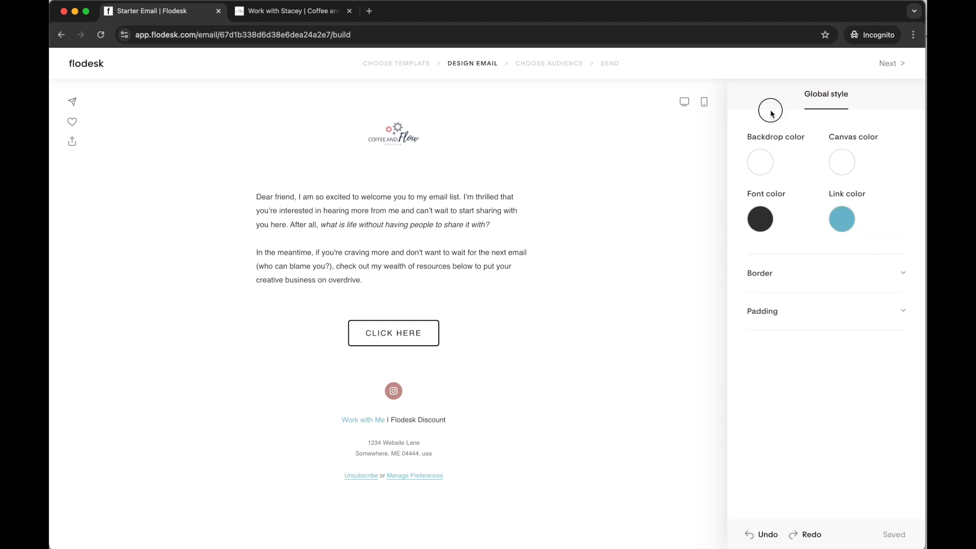
Make the "Work with Me" link bold and underlined
{"action": "left_click", "coordinate": [337, 422]}
{"action": "left_click_drag", "start_coordinate": [337, 422], "coordinate": [386, 419]}
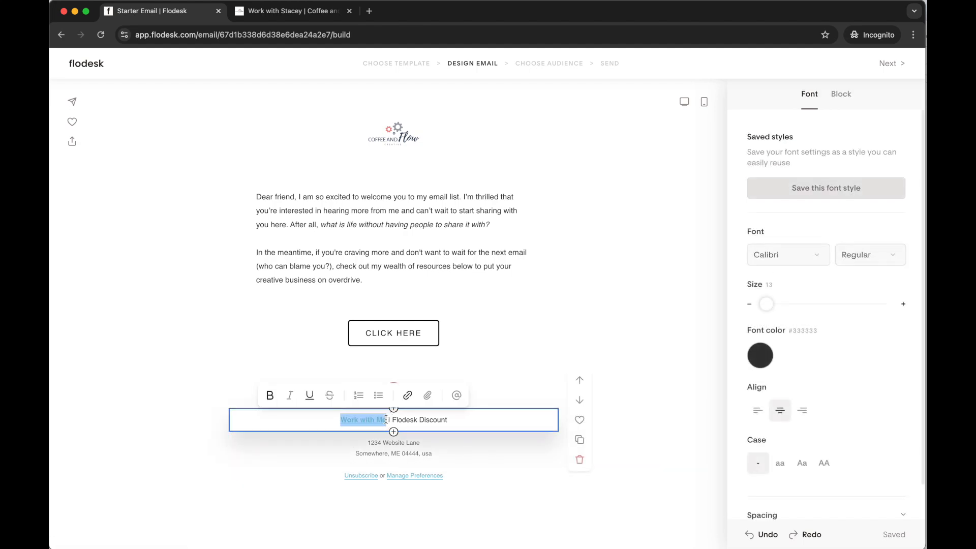
{"action": "left_click", "coordinate": [392, 421]}
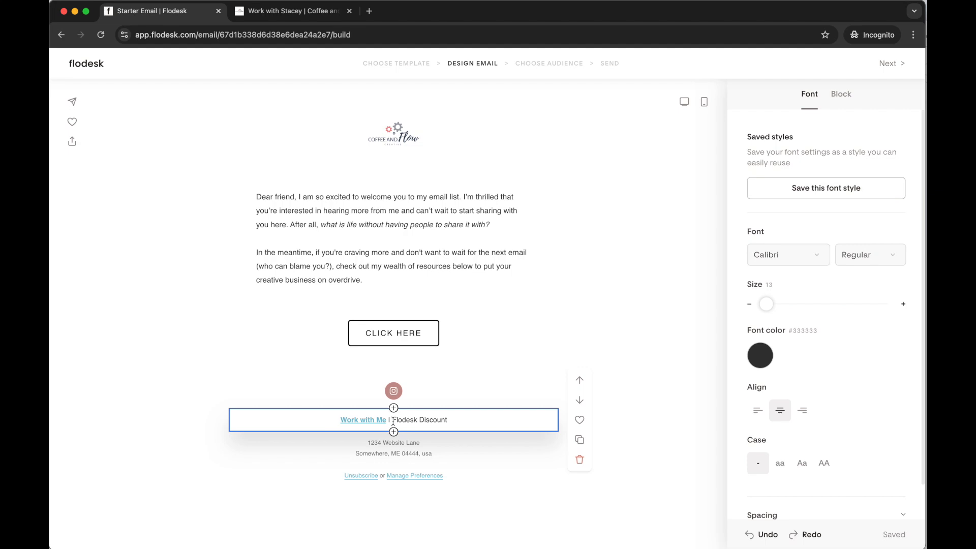
Load coffeeandflow.com/flodesk-discount-code in the website's browser tab and copy its address
{"action": "left_click", "coordinate": [293, 10]}
{"action": "left_click", "coordinate": [282, 34]}
{"action": "left_click_drag", "start_coordinate": [233, 35], "coordinate": [322, 41]}
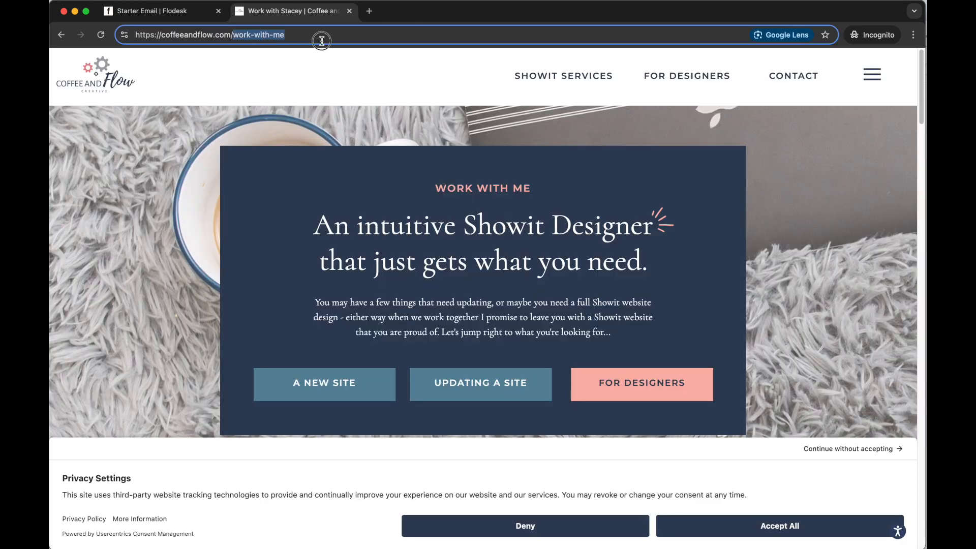
{"action": "type", "text": "flodesk-discount-code"}
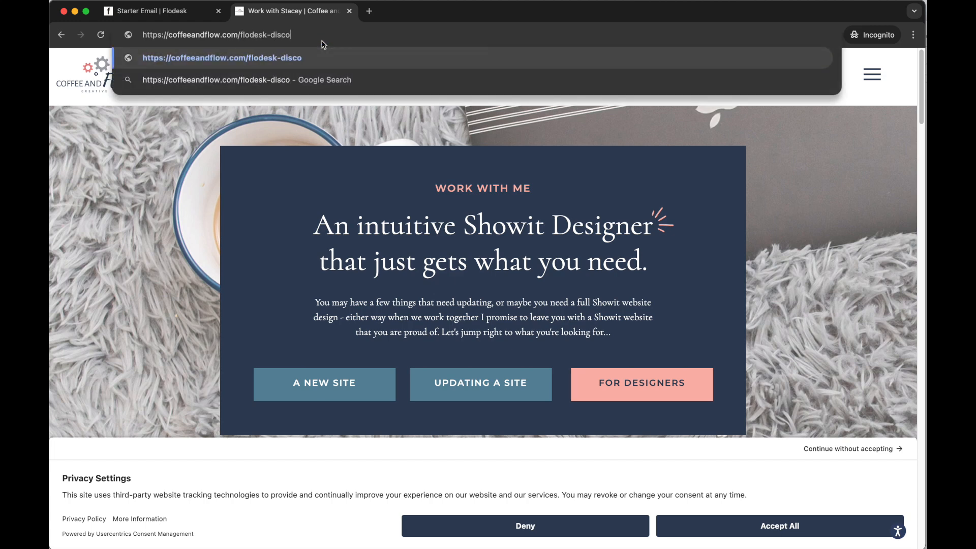
{"action": "key", "text": "Return"}
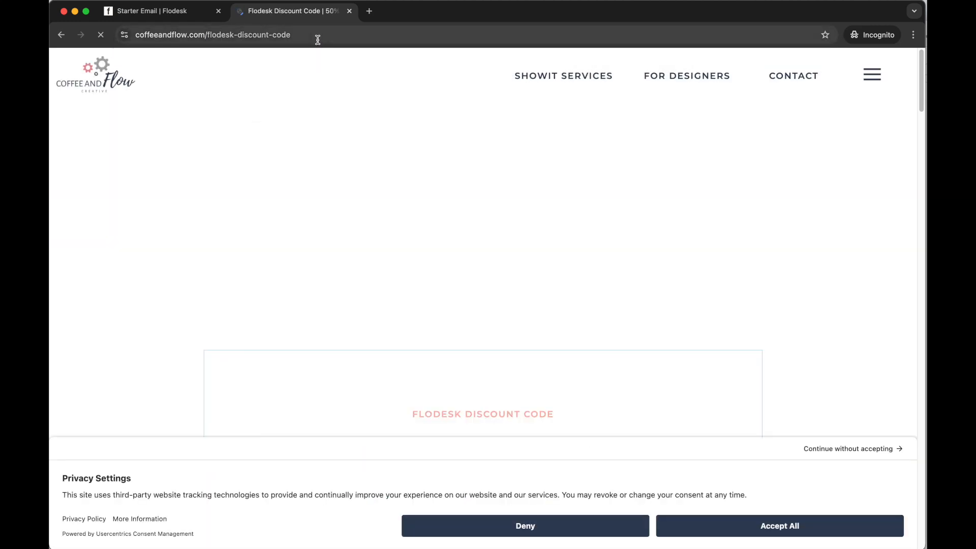
{"action": "left_click", "coordinate": [322, 40]}
Return to the Starter Email and link the words "Flodesk Discount" to the copied discount page address
{"action": "left_click", "coordinate": [152, 11]}
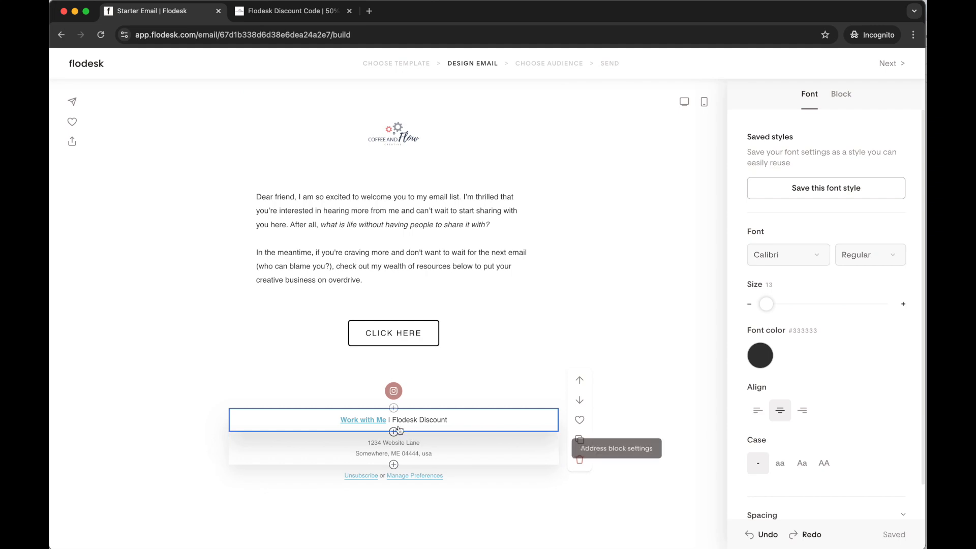
{"action": "left_click_drag", "start_coordinate": [393, 419], "coordinate": [448, 420]}
{"action": "left_click", "coordinate": [441, 395]}
{"action": "key", "text": "super+v"}
{"action": "key", "text": "Return"}
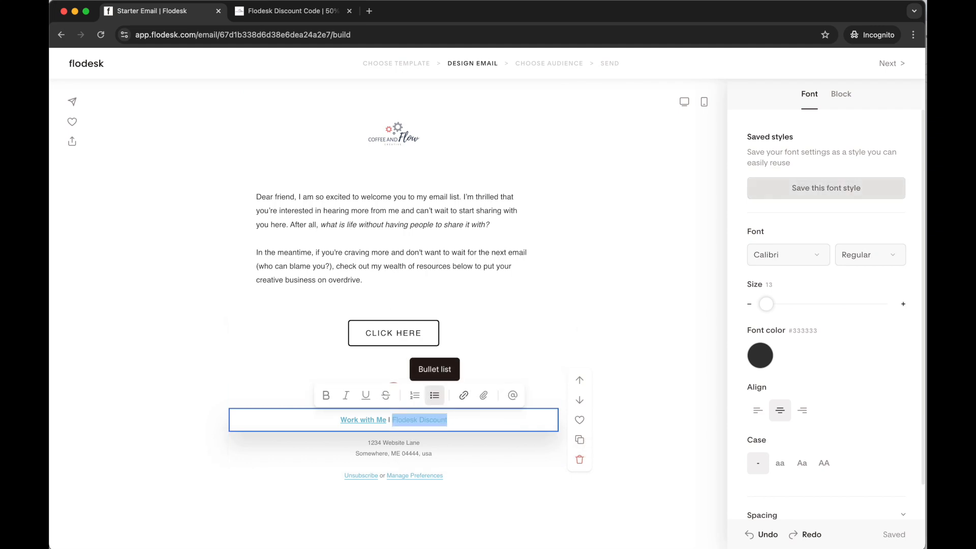
Make the "Flodesk Discount" link bold and underlined
{"action": "left_click", "coordinate": [407, 419]}
{"action": "left_click_drag", "start_coordinate": [454, 424], "coordinate": [390, 420]}
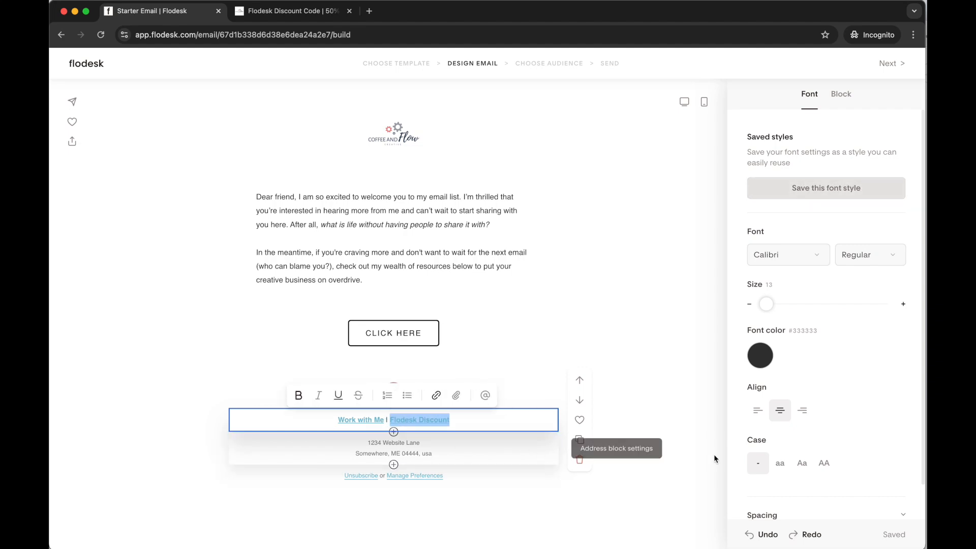
{"action": "left_click", "coordinate": [673, 381]}
{"action": "left_click", "coordinate": [489, 418]}
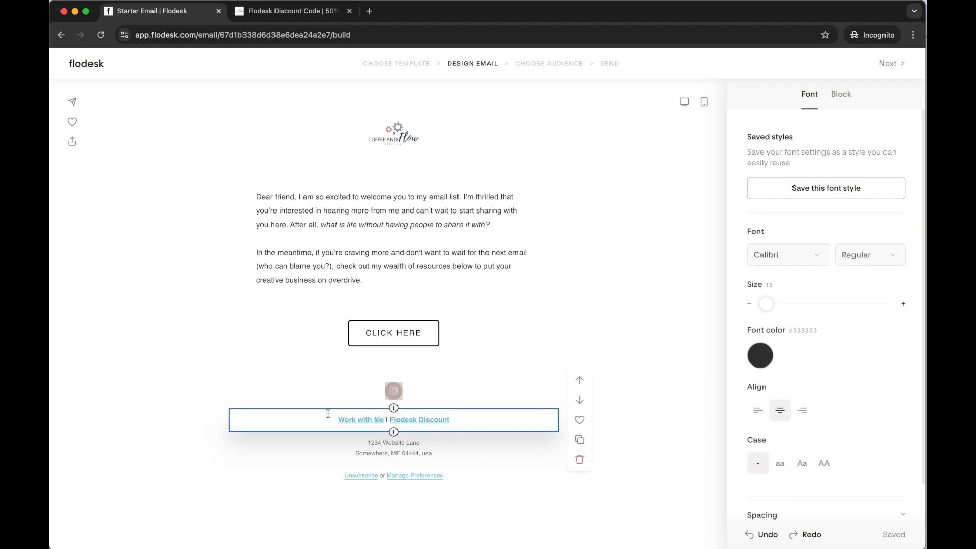
{"action": "left_click", "coordinate": [649, 382]}
Save the text block containing the two links to favorites
{"action": "left_click", "coordinate": [474, 412]}
{"action": "left_click", "coordinate": [580, 421]}
{"action": "left_click", "coordinate": [675, 427]}
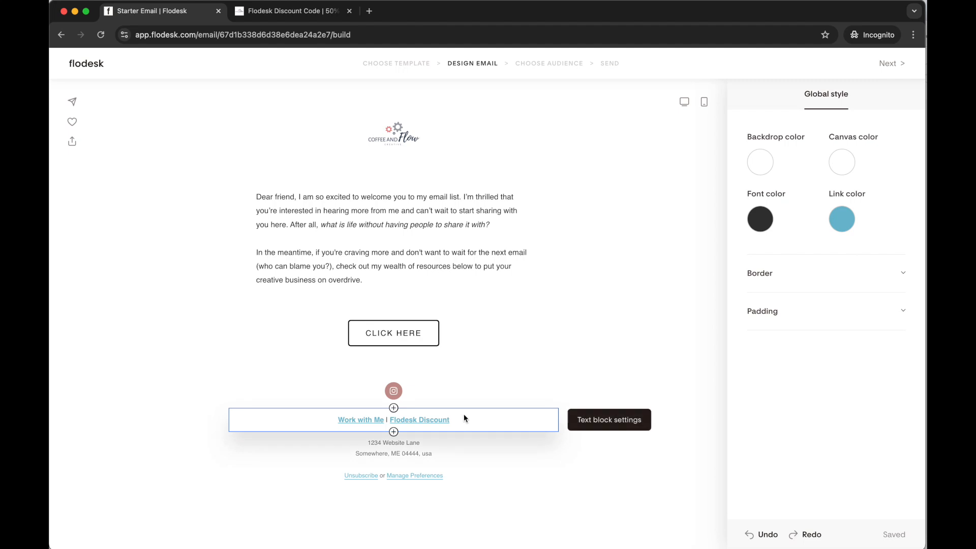
Give the CLICK HERE button the square-cornered filled style and the slate gray brand color
{"action": "left_click", "coordinate": [473, 339]}
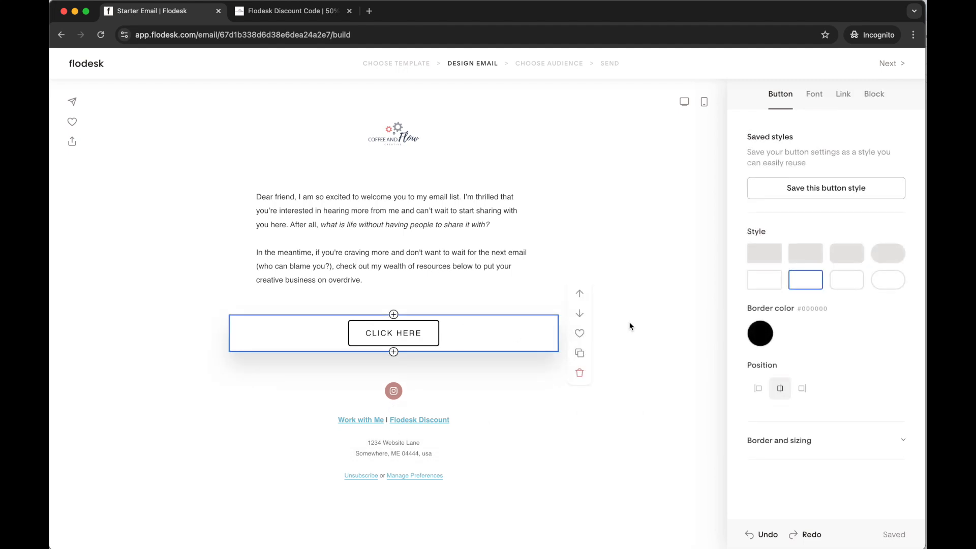
{"action": "left_click", "coordinate": [771, 254]}
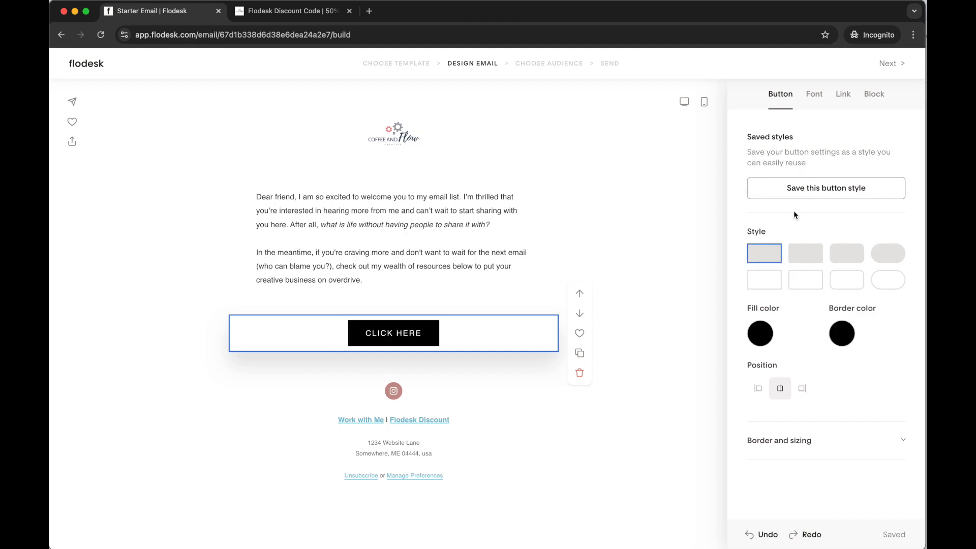
{"action": "left_click", "coordinate": [759, 333]}
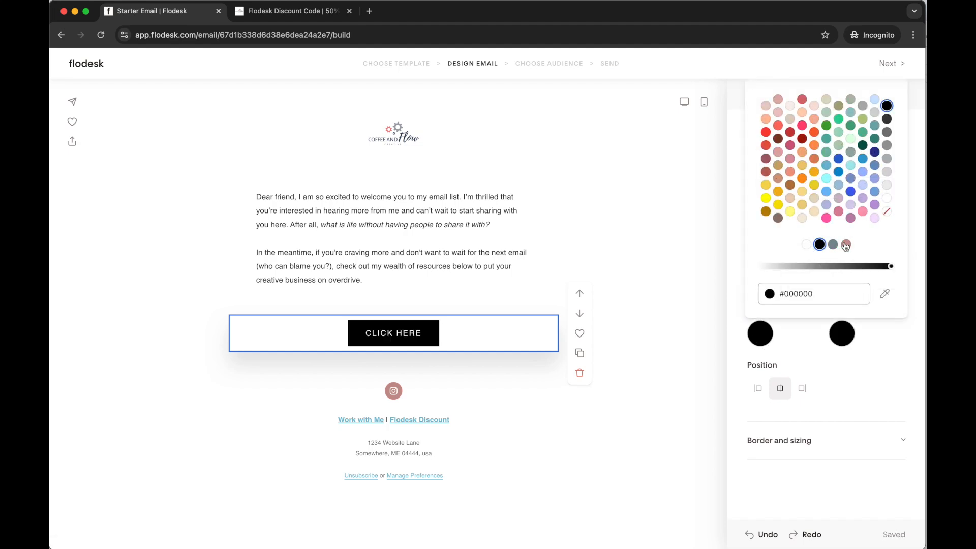
{"action": "left_click", "coordinate": [845, 245]}
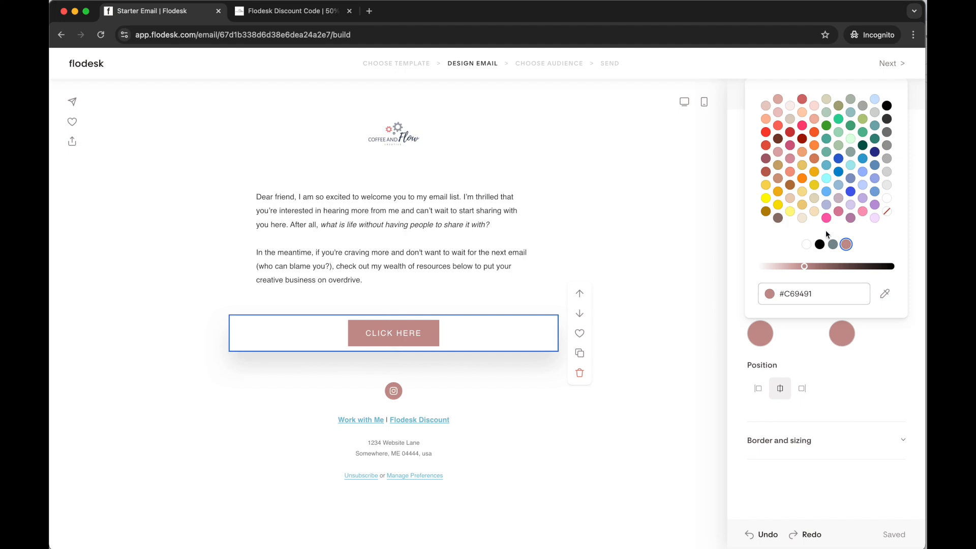
{"action": "left_click", "coordinate": [832, 244]}
{"action": "left_click", "coordinate": [621, 283]}
Set the CLICK HERE button's text to Open Sans, size 15, Bold
{"action": "left_click", "coordinate": [504, 330]}
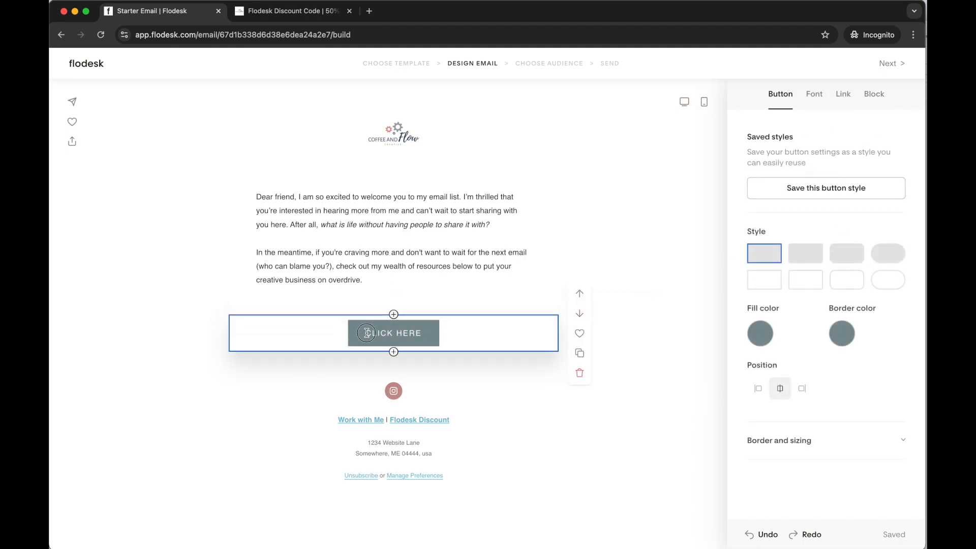
{"action": "left_click", "coordinate": [813, 94]}
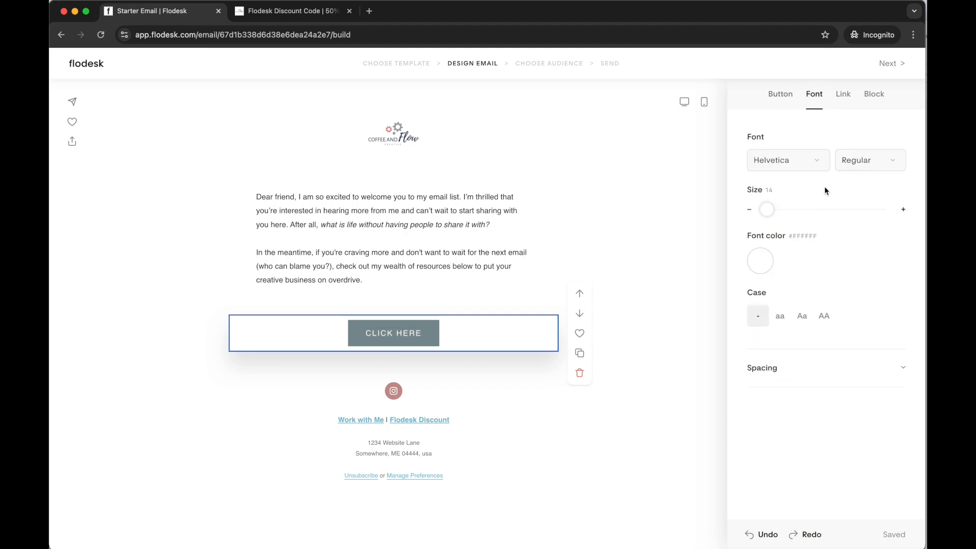
{"action": "left_click", "coordinate": [805, 166]}
{"action": "left_click", "coordinate": [807, 360]}
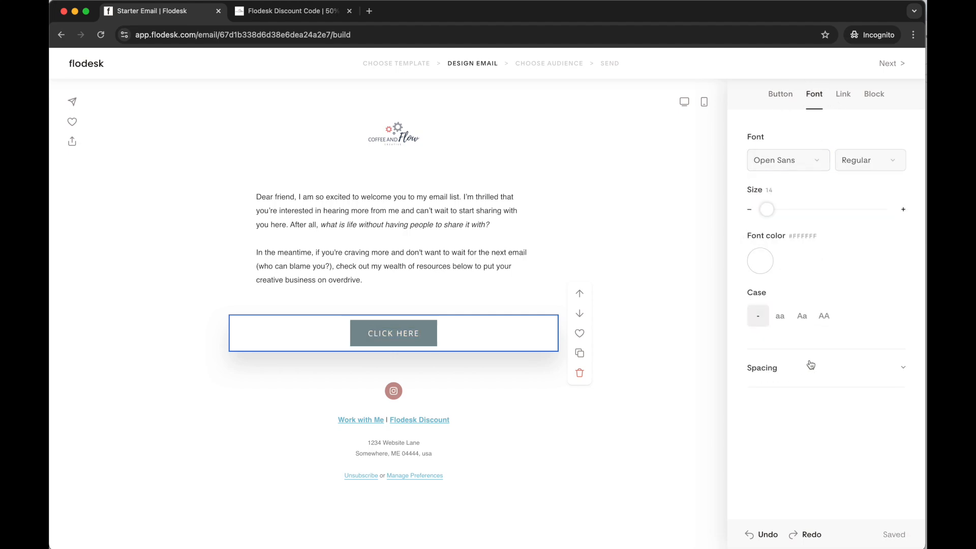
{"action": "left_click", "coordinate": [903, 210]}
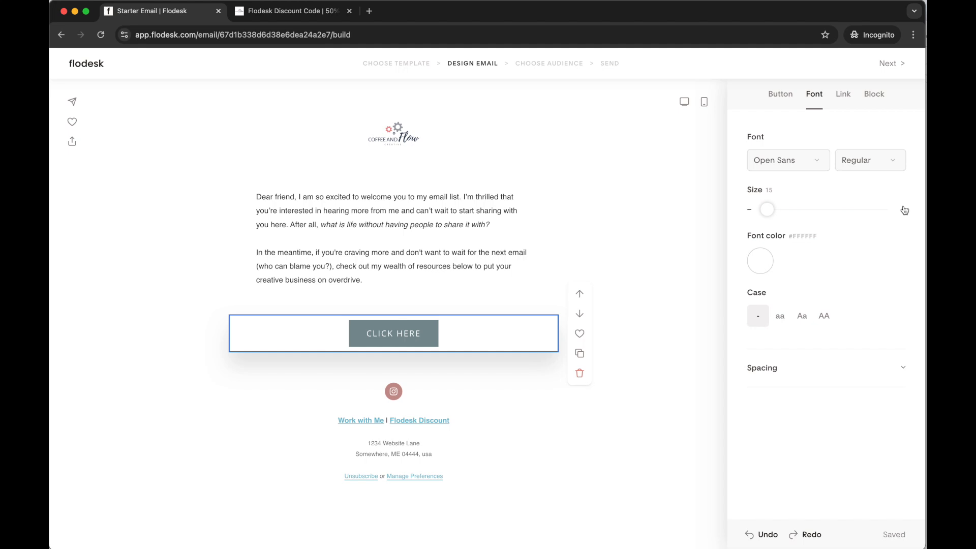
{"action": "left_click", "coordinate": [864, 162]}
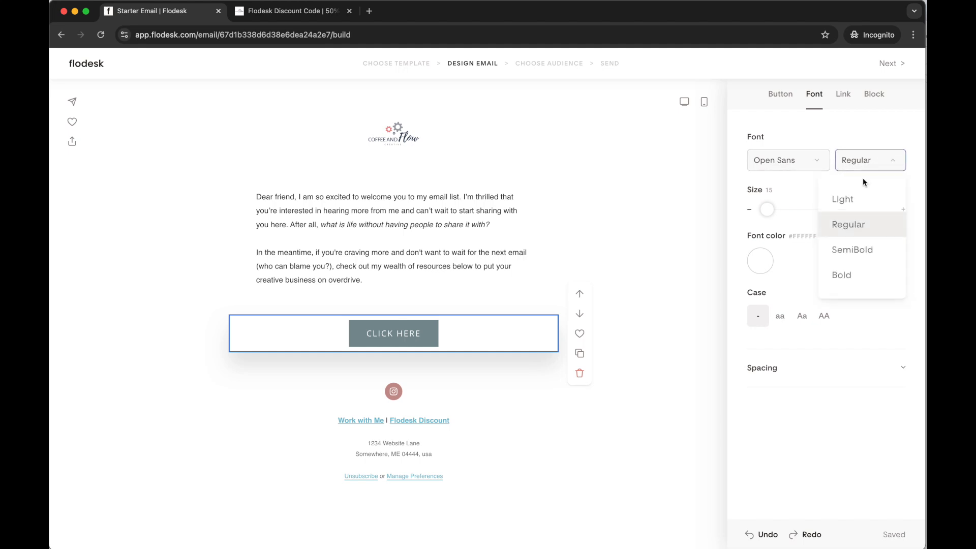
{"action": "left_click", "coordinate": [858, 273]}
{"action": "left_click", "coordinate": [530, 358]}
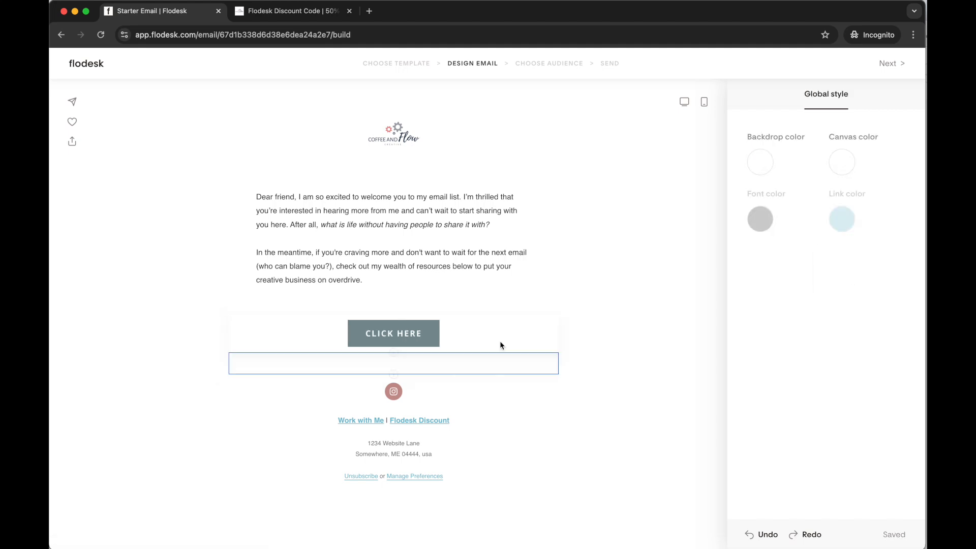
Save the CLICK HERE button's settings as a reusable button style and check the saved button styles
{"action": "left_click", "coordinate": [456, 328]}
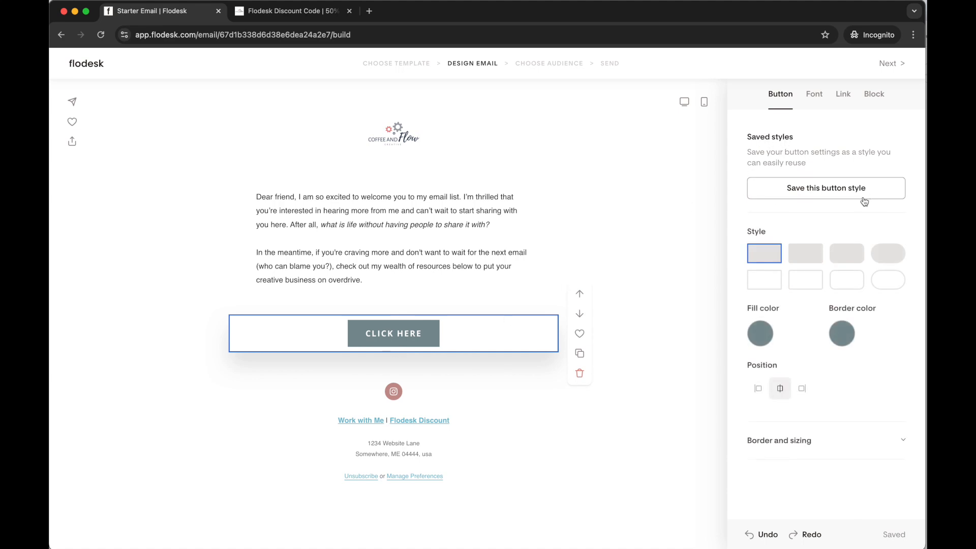
{"action": "left_click", "coordinate": [842, 195]}
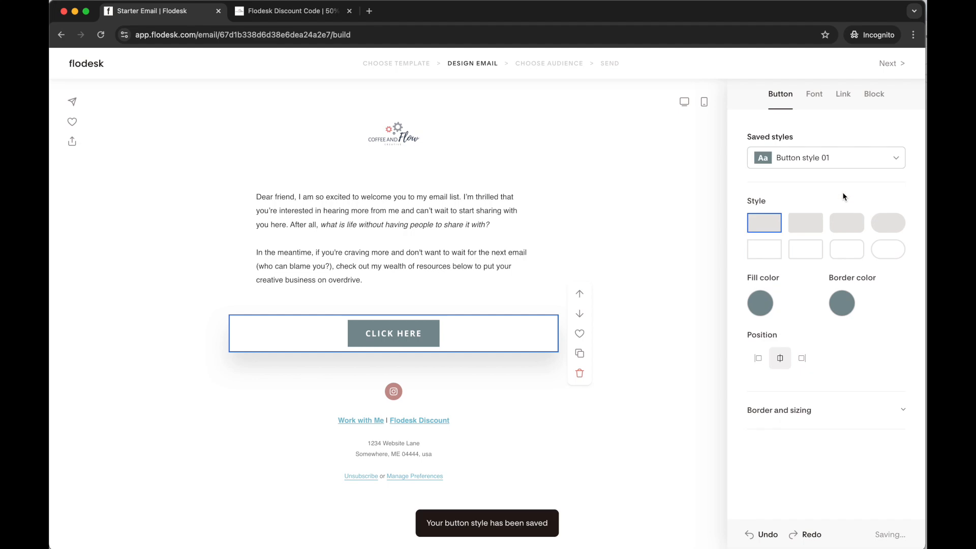
{"action": "left_click", "coordinate": [890, 158]}
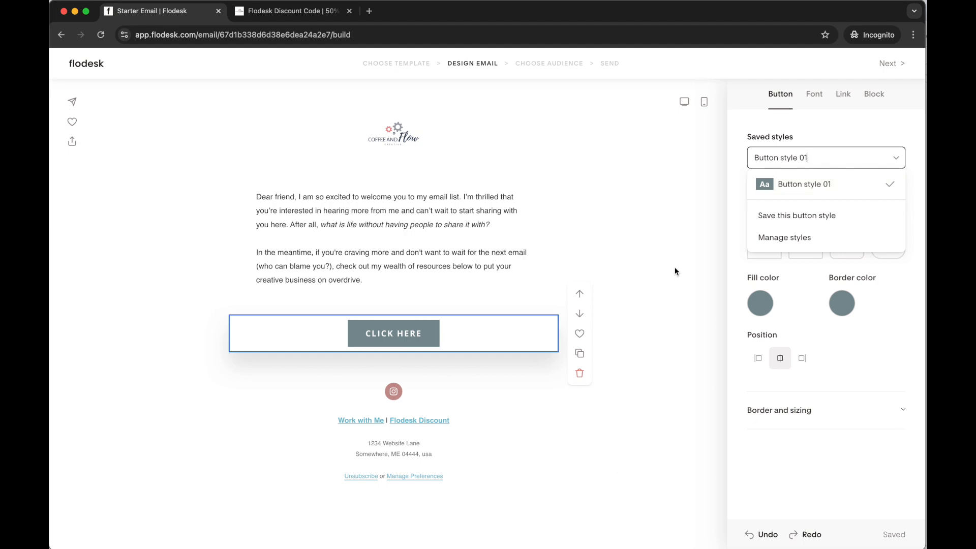
{"action": "left_click", "coordinate": [625, 268]}
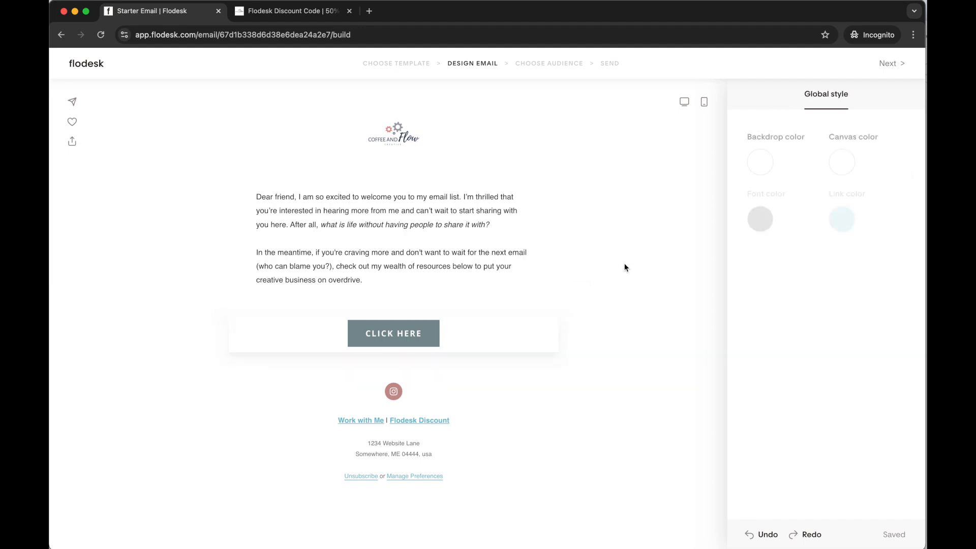
Set all the text in the welcome message block to Calibri, size 15
{"action": "left_click", "coordinate": [411, 229]}
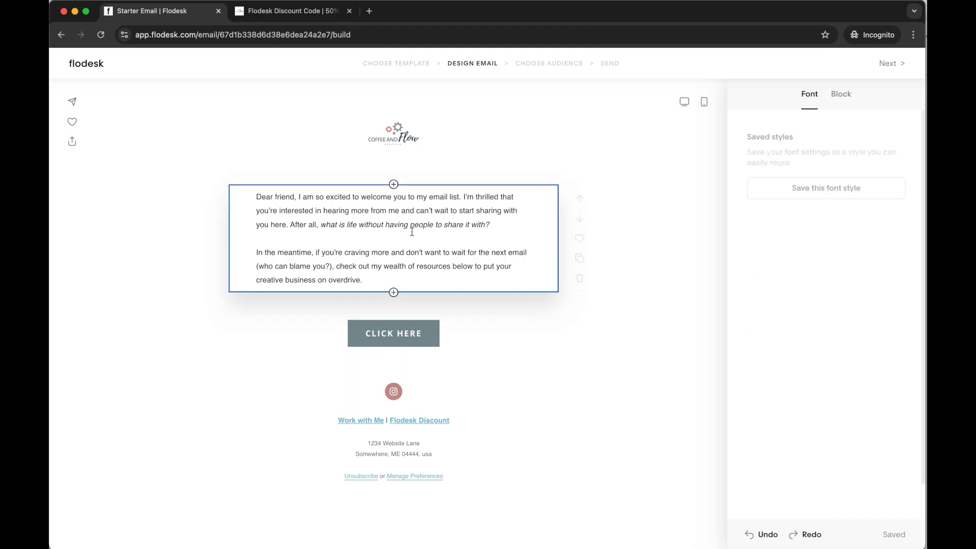
{"action": "left_click_drag", "start_coordinate": [257, 195], "coordinate": [518, 279]}
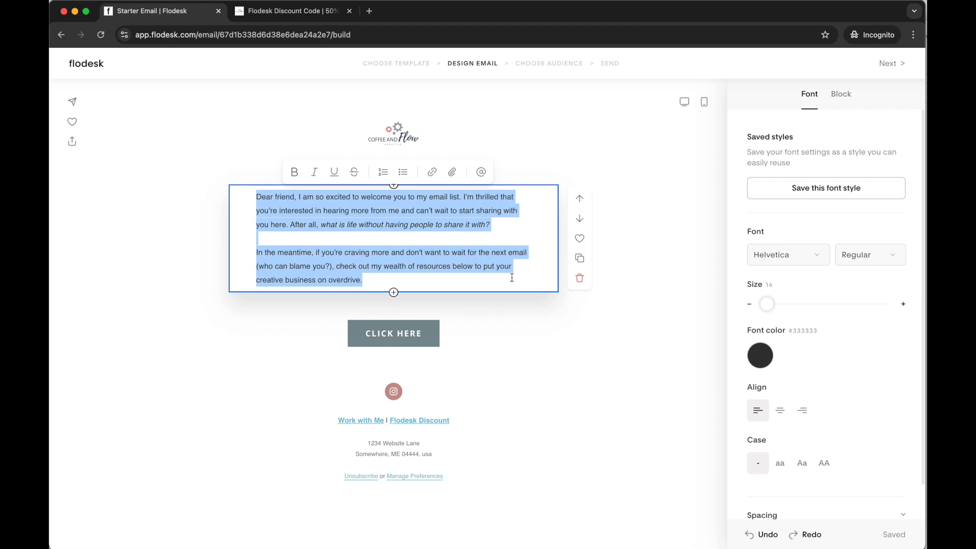
{"action": "left_click", "coordinate": [794, 257]}
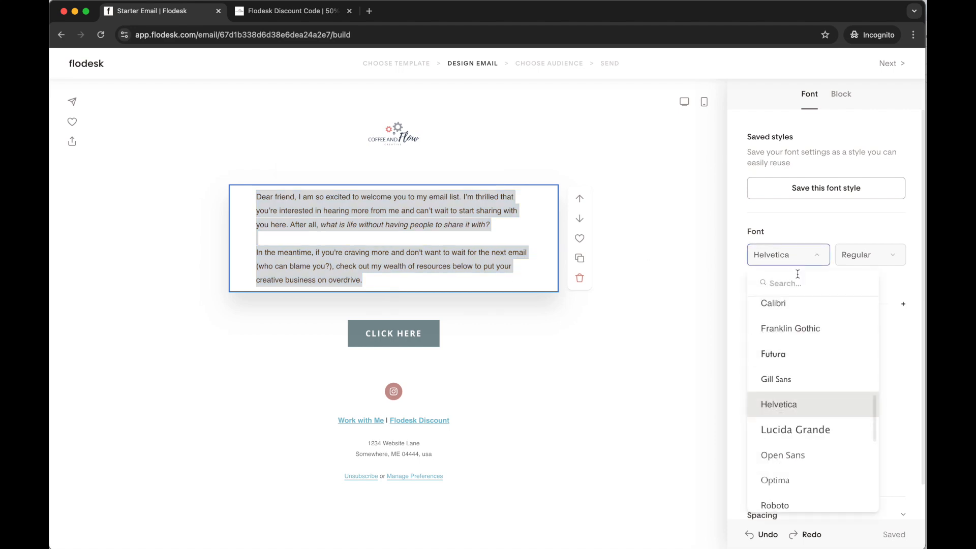
{"action": "scroll", "coordinate": [796, 379], "scroll_direction": "up", "scroll_amount": 1}
{"action": "left_click", "coordinate": [796, 324]}
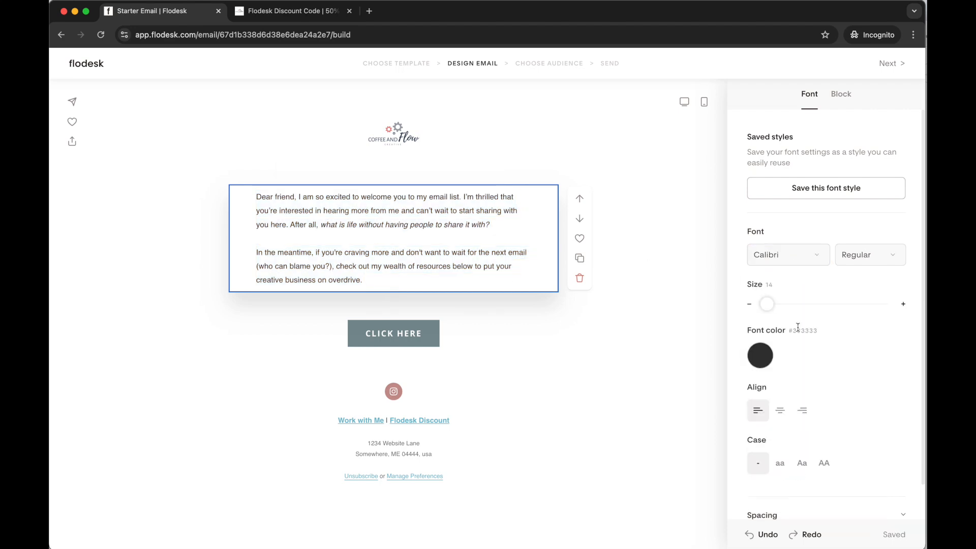
{"action": "left_click", "coordinate": [904, 305]}
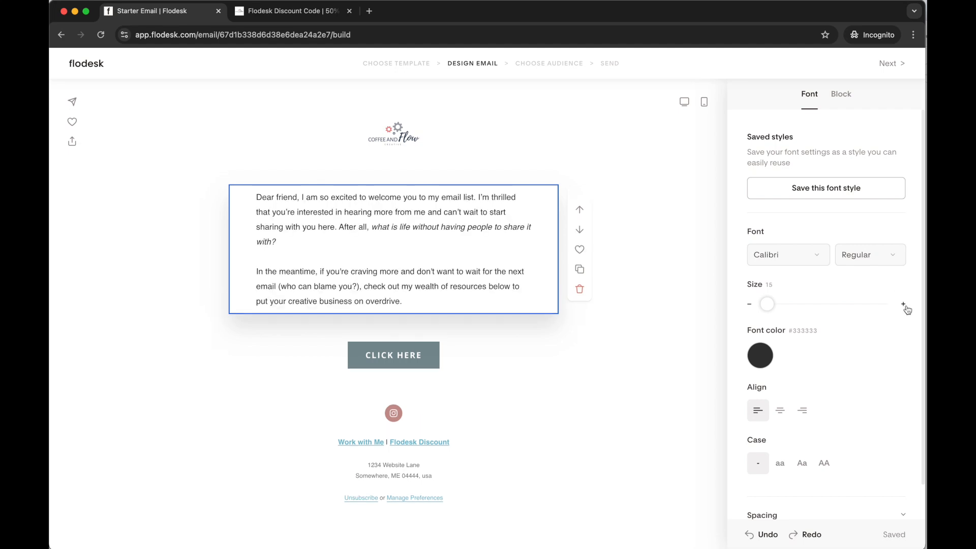
Reduce the left and right padding of the welcome message block
{"action": "left_click", "coordinate": [847, 98]}
{"action": "left_click", "coordinate": [900, 219]}
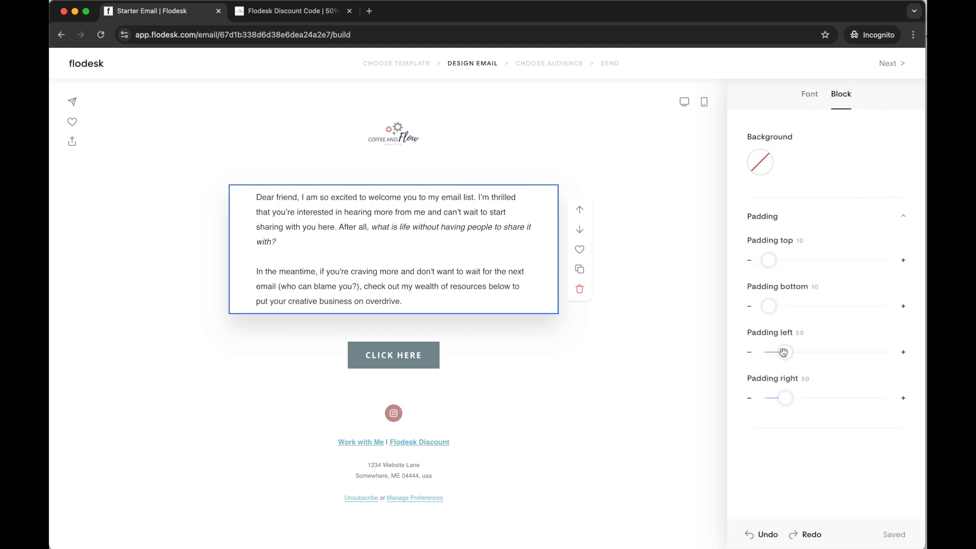
{"action": "left_click", "coordinate": [749, 352]}
{"action": "left_click", "coordinate": [749, 352]}
{"action": "left_click", "coordinate": [749, 352]}
{"action": "left_click", "coordinate": [749, 353]}
{"action": "left_click", "coordinate": [749, 352]}
{"action": "left_click", "coordinate": [749, 352]}
{"action": "left_click", "coordinate": [749, 352]}
{"action": "left_click", "coordinate": [749, 352]}
{"action": "left_click", "coordinate": [749, 353]}
{"action": "left_click", "coordinate": [749, 353]}
{"action": "left_click", "coordinate": [749, 398]}
{"action": "left_click", "coordinate": [749, 398]}
{"action": "left_click", "coordinate": [749, 398]}
{"action": "left_click", "coordinate": [749, 398]}
{"action": "left_click", "coordinate": [749, 398]}
{"action": "left_click", "coordinate": [749, 398]}
{"action": "left_click", "coordinate": [750, 398]}
{"action": "left_click", "coordinate": [749, 398]}
{"action": "left_click", "coordinate": [749, 398]}
{"action": "left_click", "coordinate": [749, 398]}
{"action": "left_click", "coordinate": [668, 217]}
Save the welcome message's font settings as a reusable font style
{"action": "left_click", "coordinate": [518, 272]}
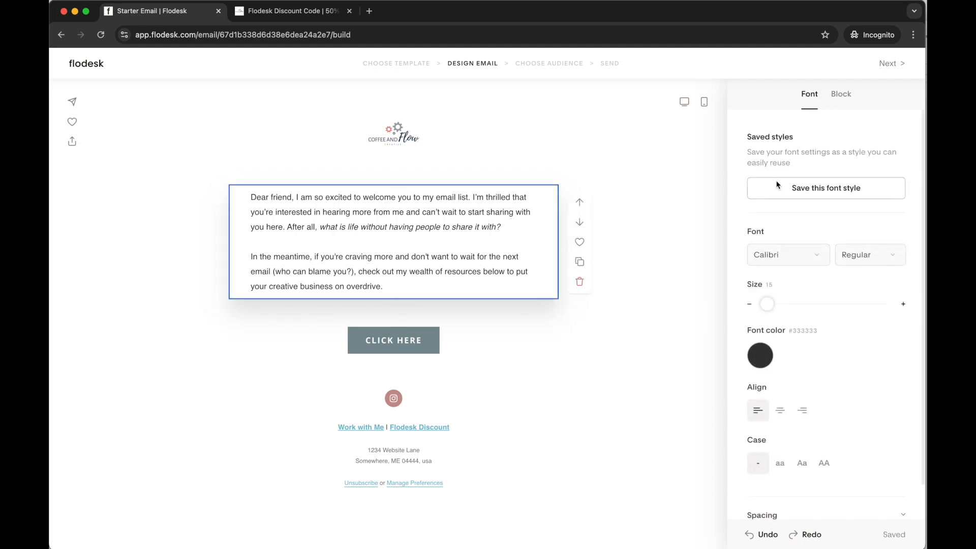
{"action": "left_click", "coordinate": [836, 190]}
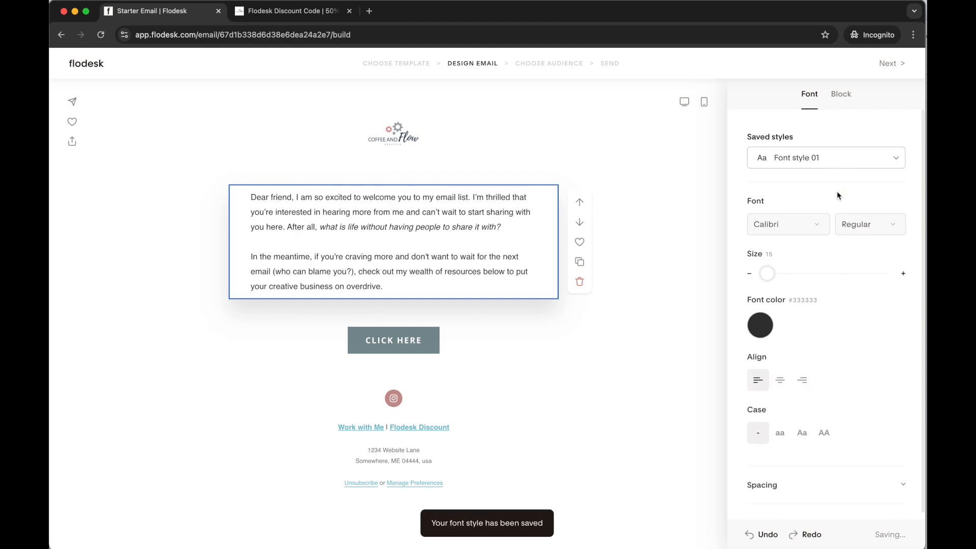
{"action": "left_click", "coordinate": [828, 156]}
{"action": "left_click", "coordinate": [854, 139]}
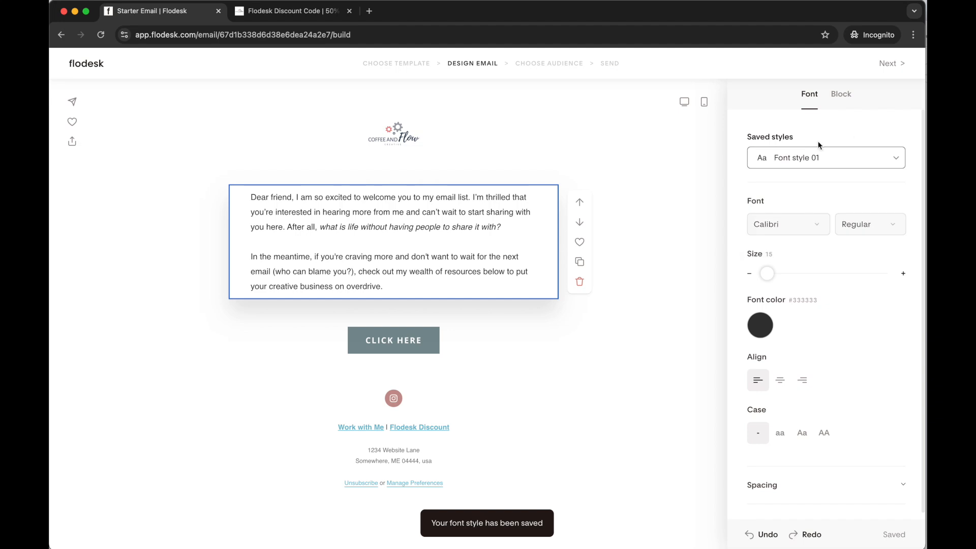
Rename the saved font style as "Paragraph" in the saved styles manager
{"action": "left_click", "coordinate": [897, 161]}
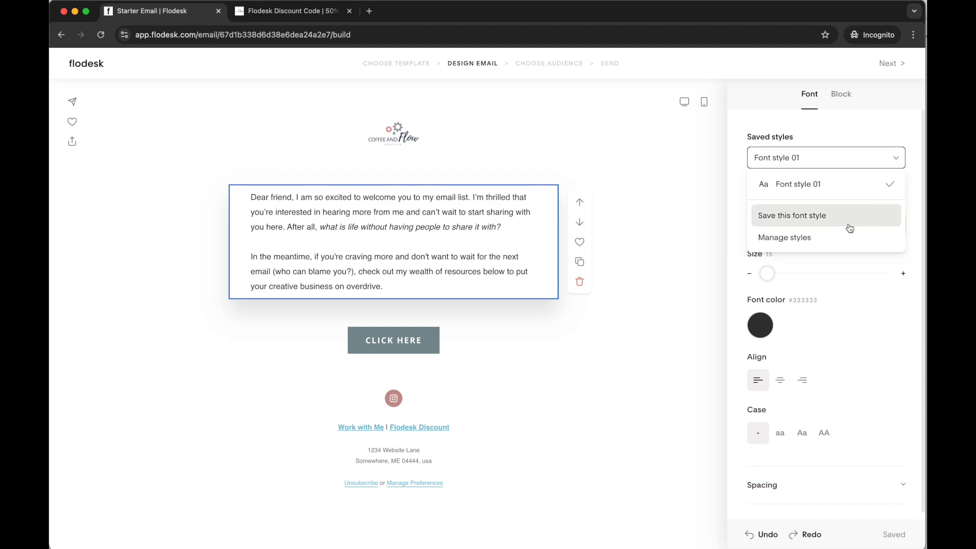
{"action": "left_click", "coordinate": [796, 239]}
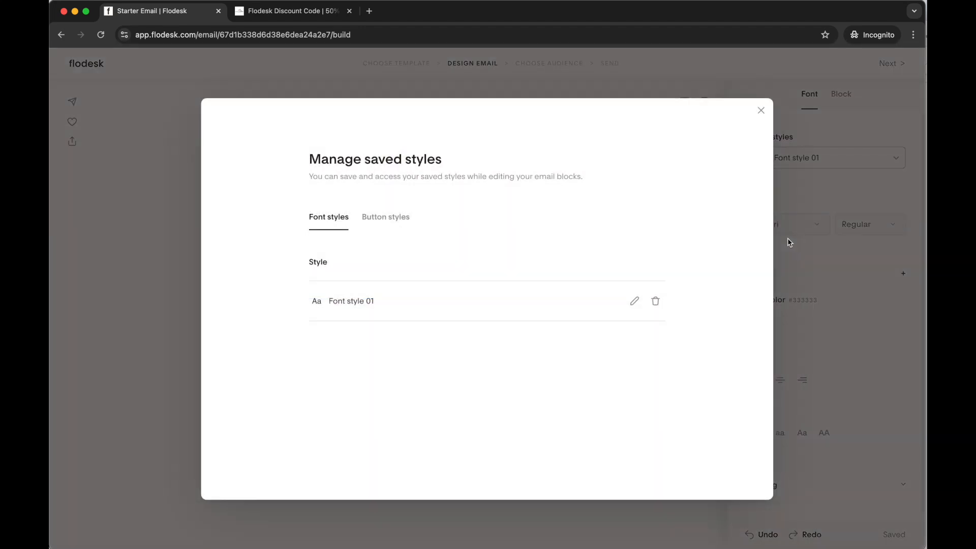
{"action": "left_click", "coordinate": [634, 301]}
{"action": "triple_click", "coordinate": [383, 299]}
{"action": "type", "text": "Paragraph"}
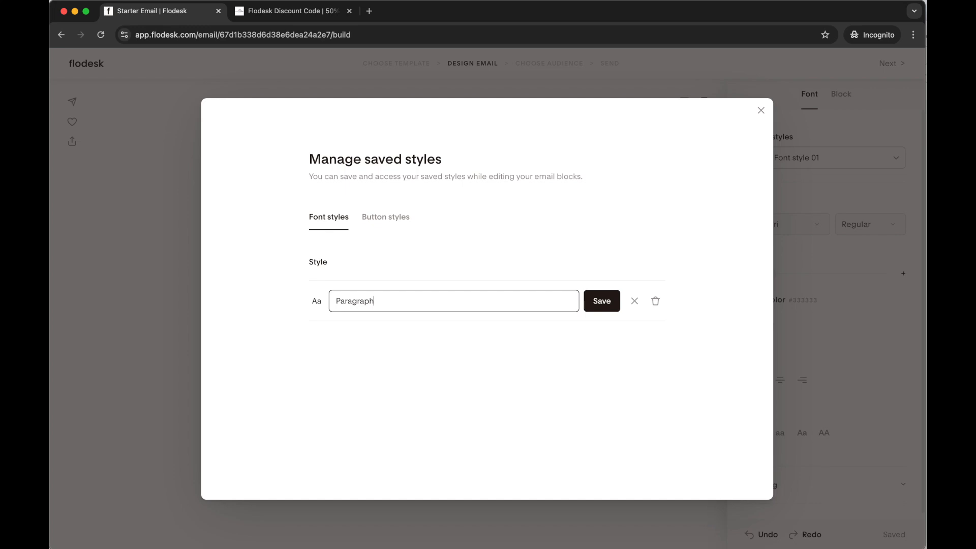
{"action": "left_click", "coordinate": [612, 304]}
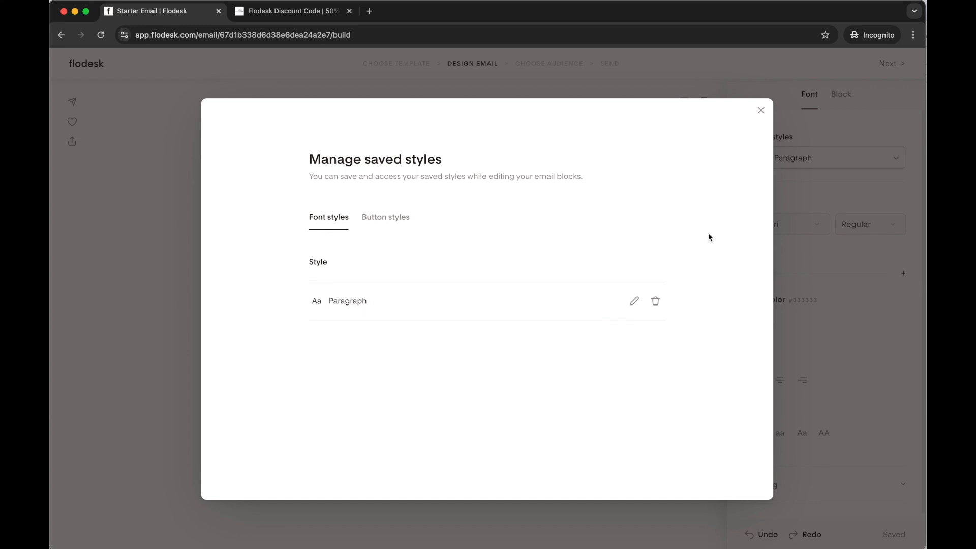
{"action": "left_click", "coordinate": [761, 111]}
{"action": "left_click", "coordinate": [651, 331]}
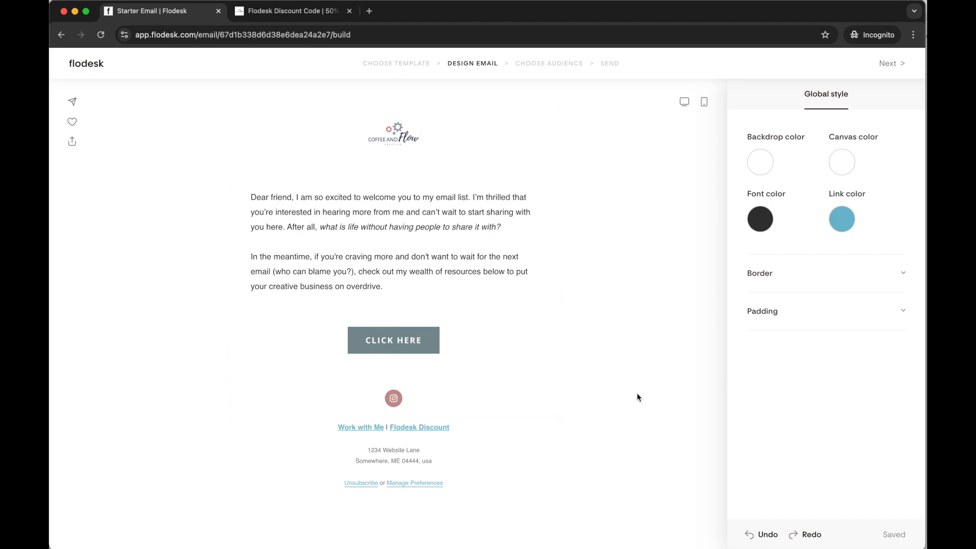
Leave the Starter Email for the email list and start a new email
{"action": "left_click", "coordinate": [94, 66]}
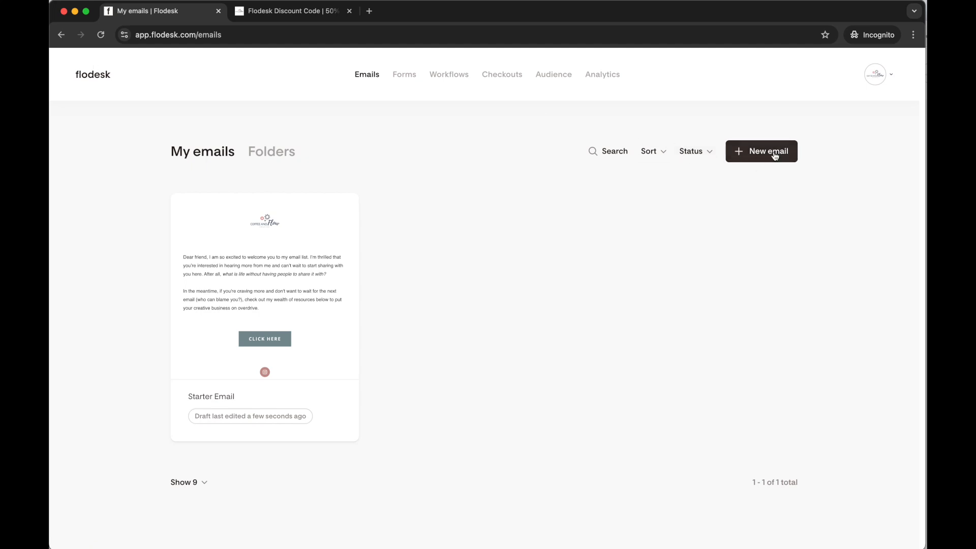
{"action": "mouse_move", "coordinate": [192, 392]}
{"action": "left_click", "coordinate": [772, 153]}
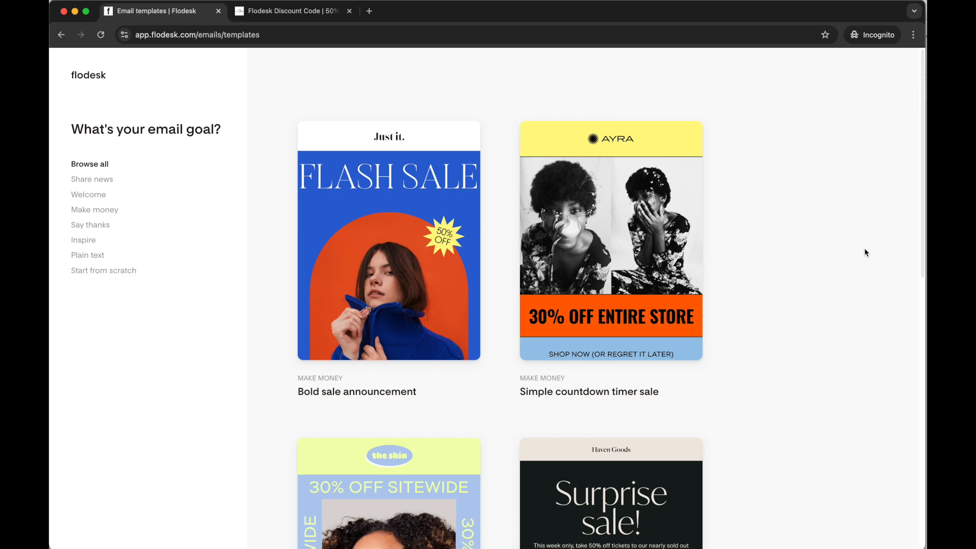
Find the "Sitewide sale announcement" template, preview its full layout and open it for customizing
{"action": "scroll", "coordinate": [808, 368], "scroll_direction": "down", "scroll_amount": 8}
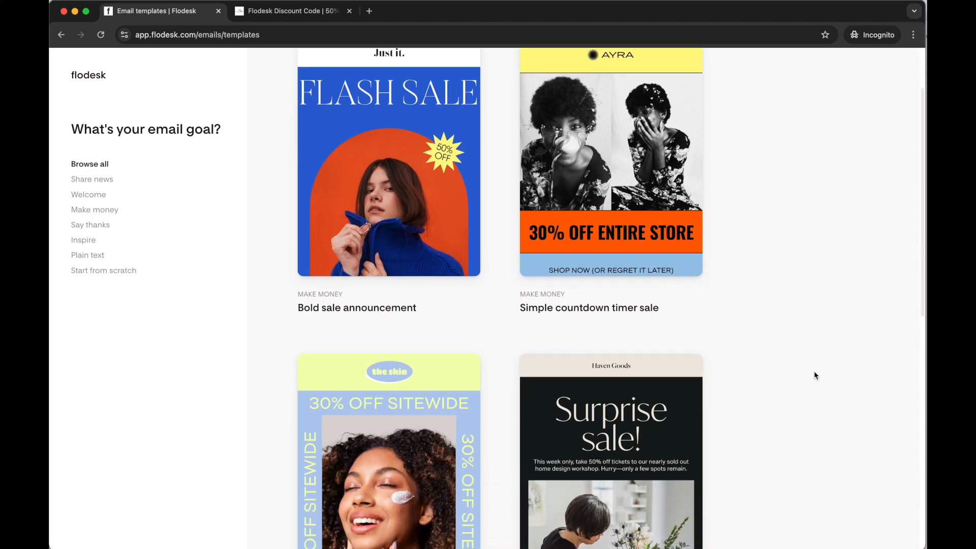
{"action": "scroll", "coordinate": [815, 375], "scroll_direction": "down", "scroll_amount": 4}
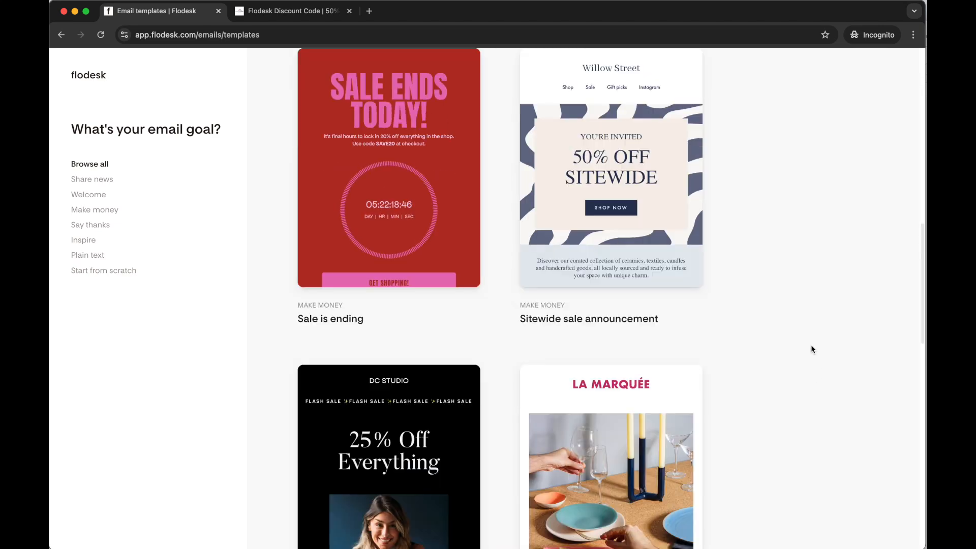
{"action": "mouse_move", "coordinate": [623, 209]}
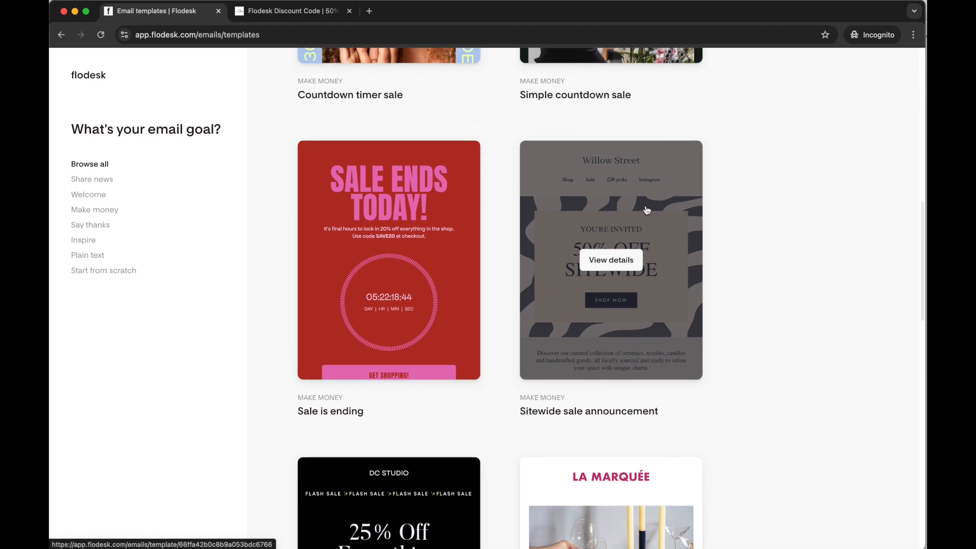
{"action": "left_click", "coordinate": [639, 208]}
{"action": "scroll", "coordinate": [439, 381], "scroll_direction": "down", "scroll_amount": 10}
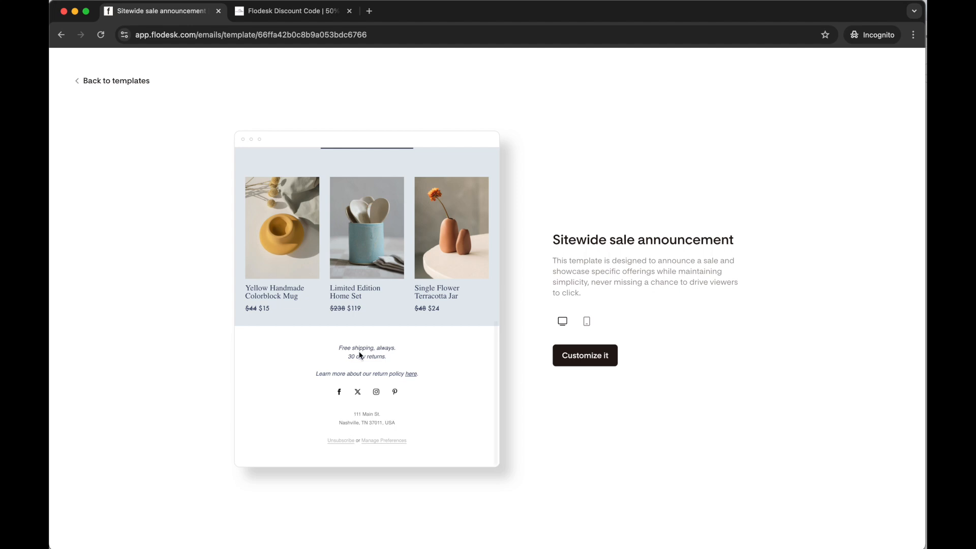
{"action": "scroll", "coordinate": [431, 380], "scroll_direction": "up", "scroll_amount": 10}
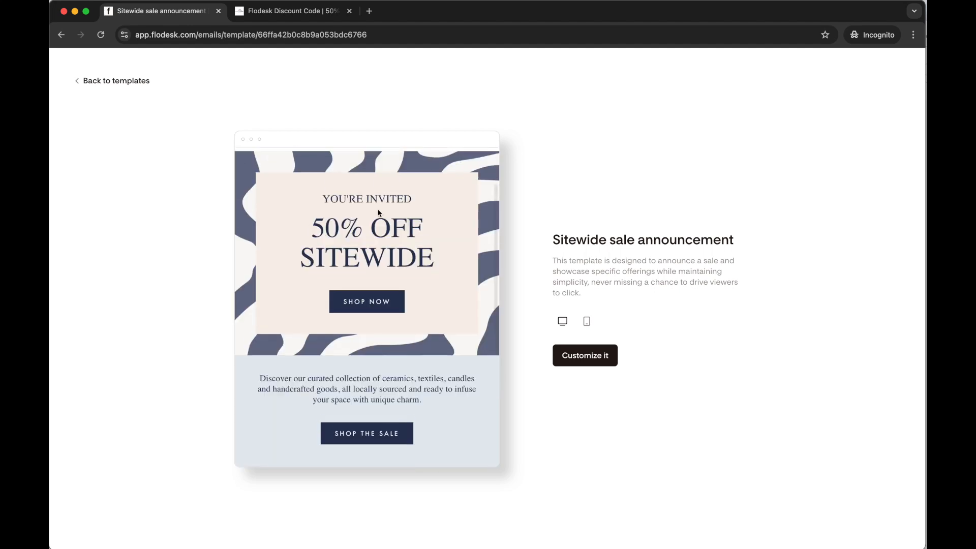
{"action": "left_click", "coordinate": [596, 358]}
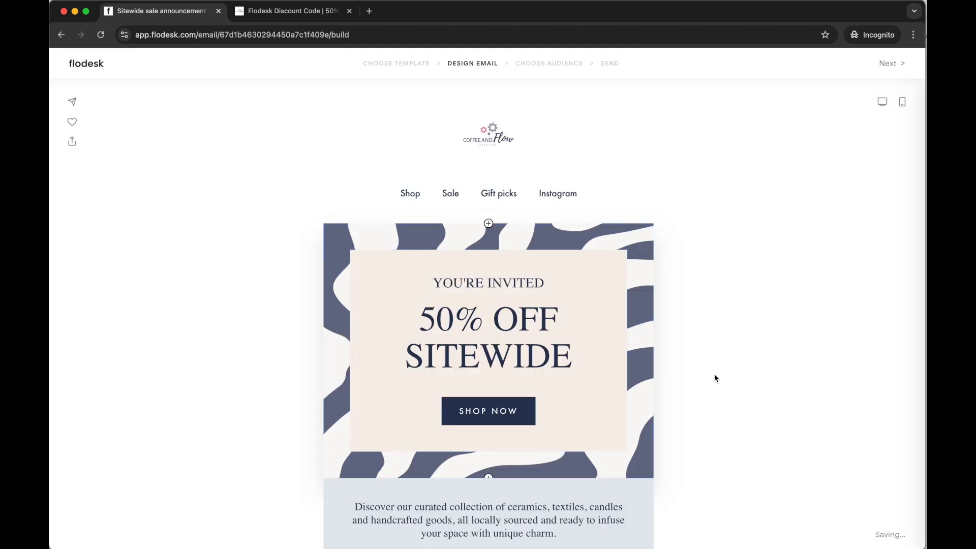
Insert the favorite "Work with Me | Flodesk Discount" block between the Instagram icon and the address block
{"action": "scroll", "coordinate": [712, 375], "scroll_direction": "down", "scroll_amount": 5}
{"action": "scroll", "coordinate": [712, 379], "scroll_direction": "down", "scroll_amount": 4}
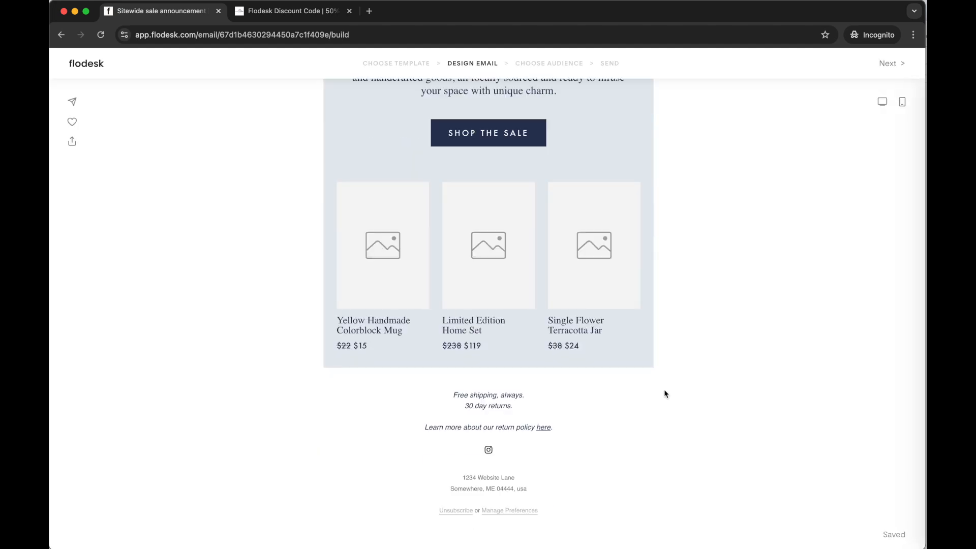
{"action": "left_click", "coordinate": [587, 413]}
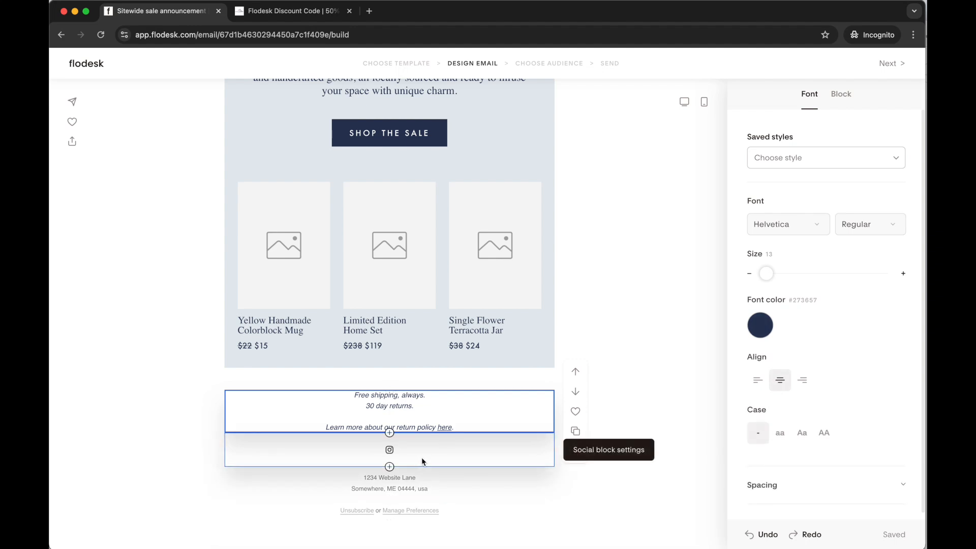
{"action": "left_click", "coordinate": [390, 467]}
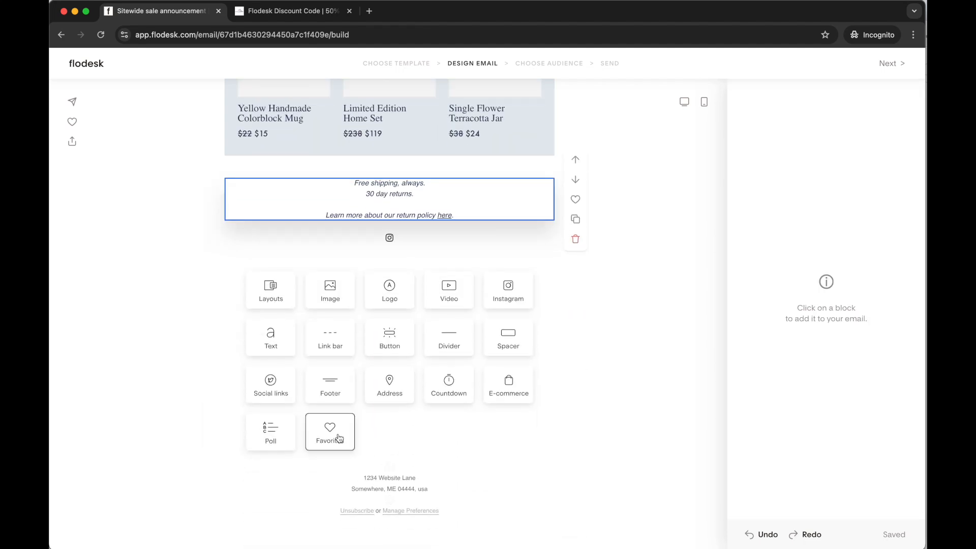
{"action": "left_click", "coordinate": [330, 432]}
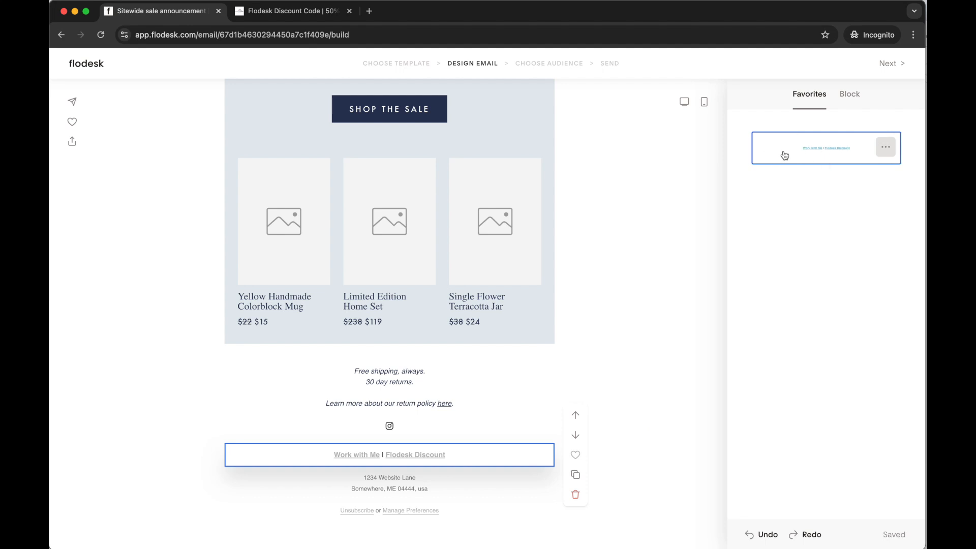
{"action": "left_click", "coordinate": [885, 150]}
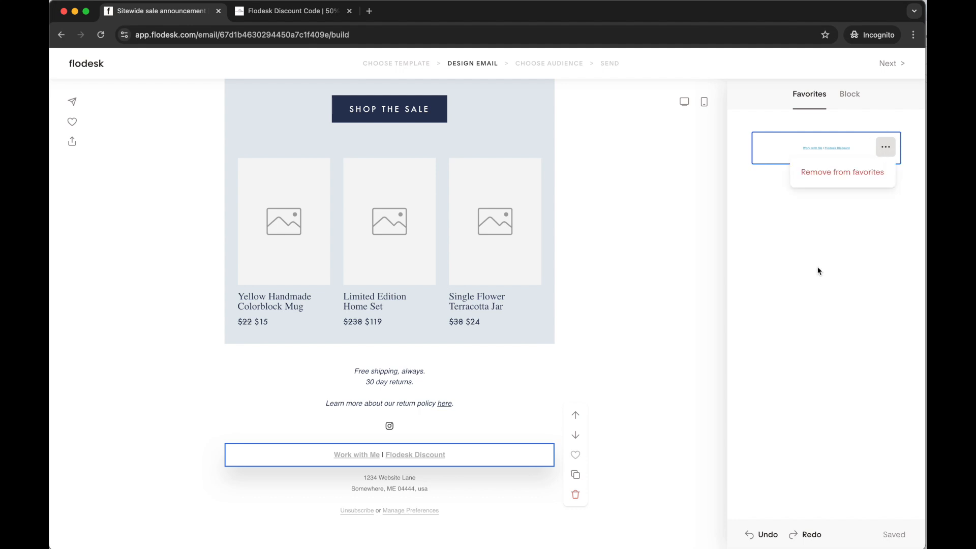
Set the email's global link color to the light blue #70BAD1
{"action": "left_click", "coordinate": [468, 462]}
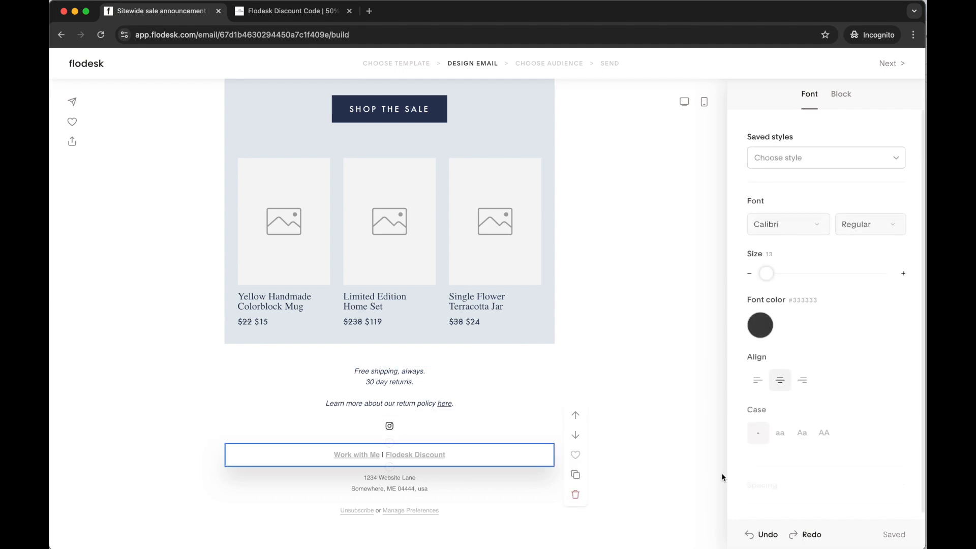
{"action": "left_click", "coordinate": [703, 475]}
{"action": "left_click", "coordinate": [841, 219]}
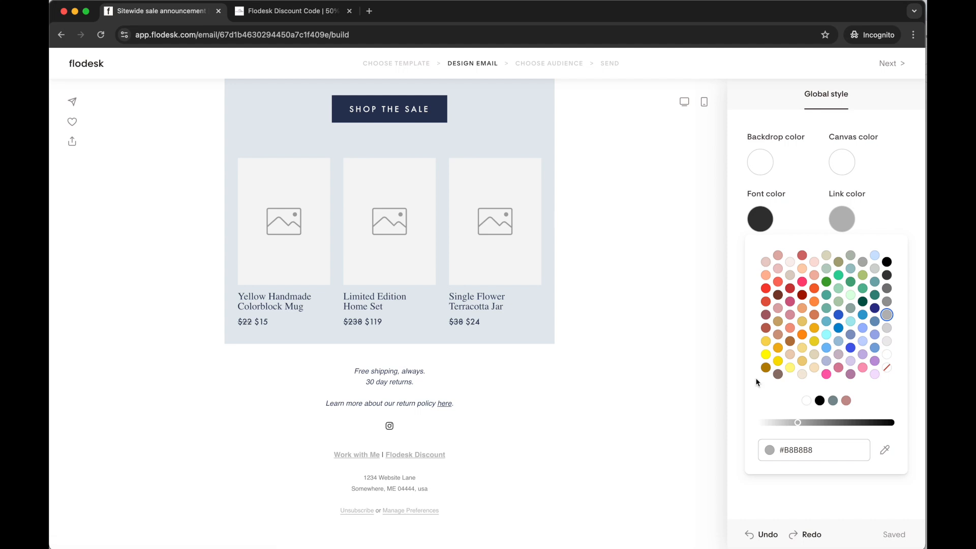
{"action": "left_click", "coordinate": [826, 322]}
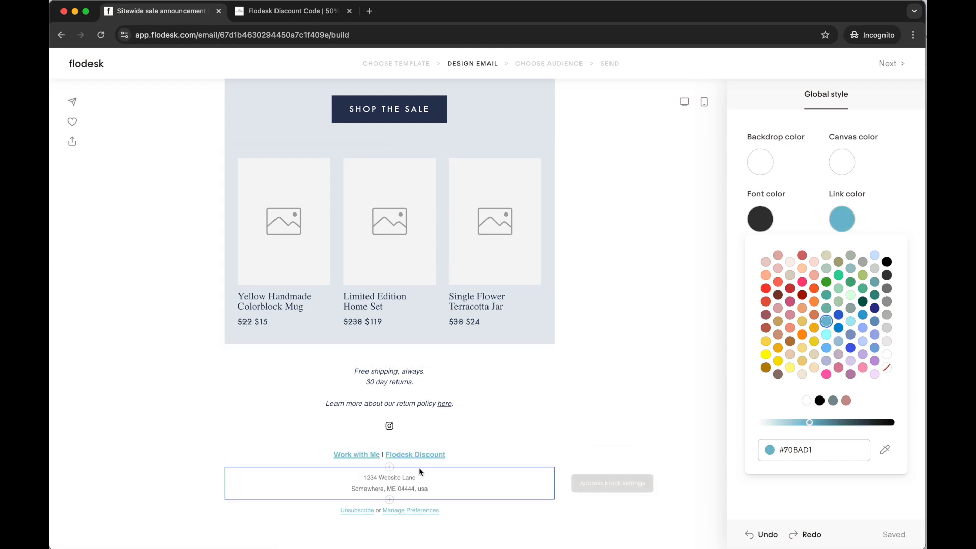
{"action": "left_click", "coordinate": [430, 440]}
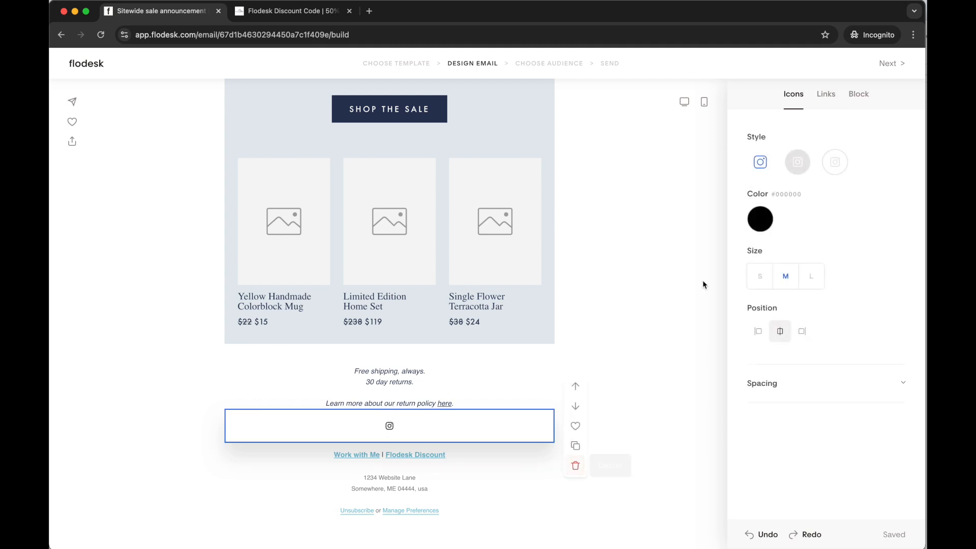
{"action": "left_click", "coordinate": [477, 450]}
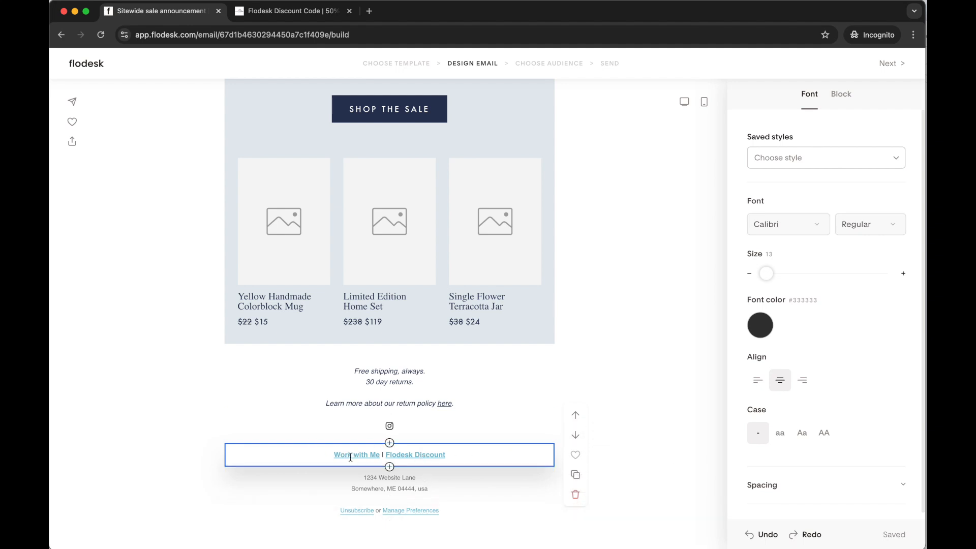
Add a text block directly below the product grid and apply the saved "Paragraph" font style to it
{"action": "scroll", "coordinate": [626, 329], "scroll_direction": "up", "scroll_amount": 9}
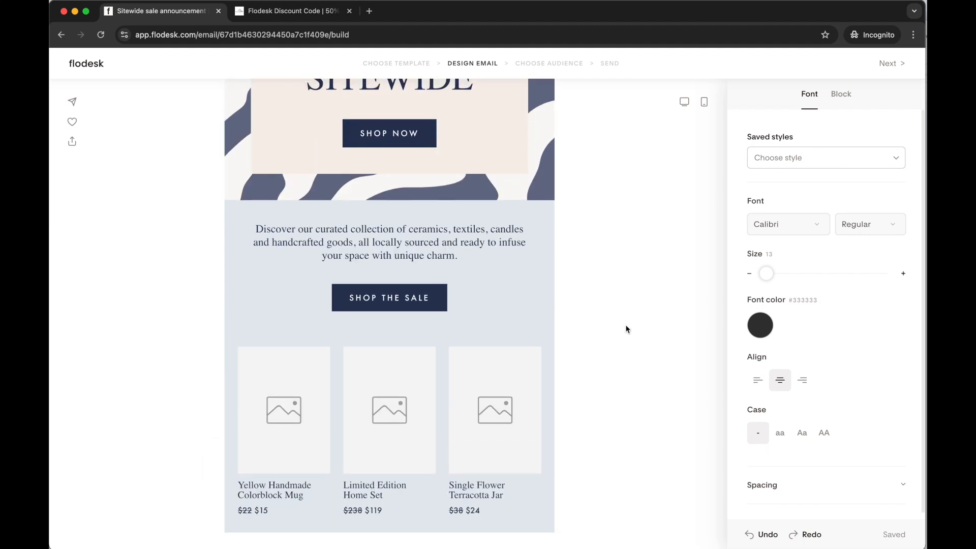
{"action": "scroll", "coordinate": [624, 331], "scroll_direction": "down", "scroll_amount": 9}
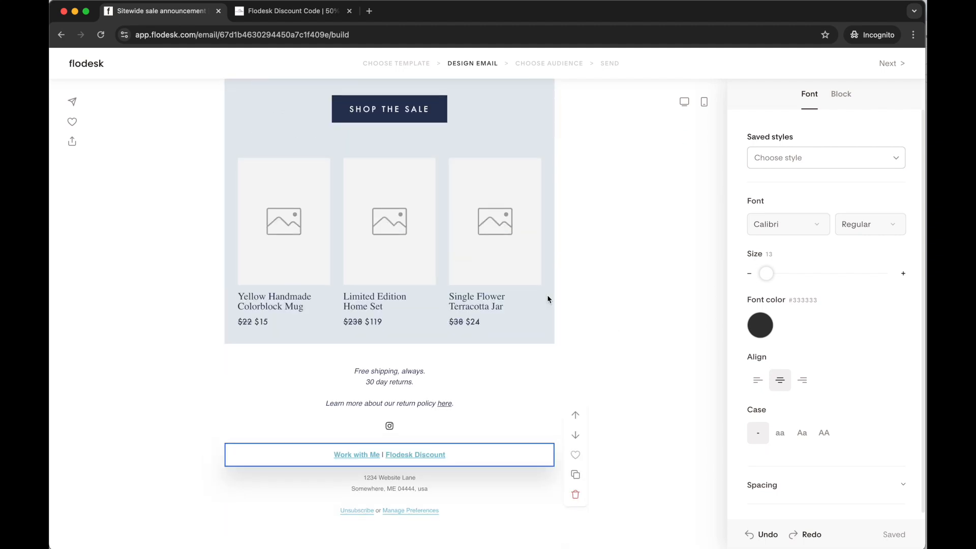
{"action": "left_click", "coordinate": [389, 345]}
{"action": "scroll", "coordinate": [389, 348], "scroll_direction": "down", "scroll_amount": 3}
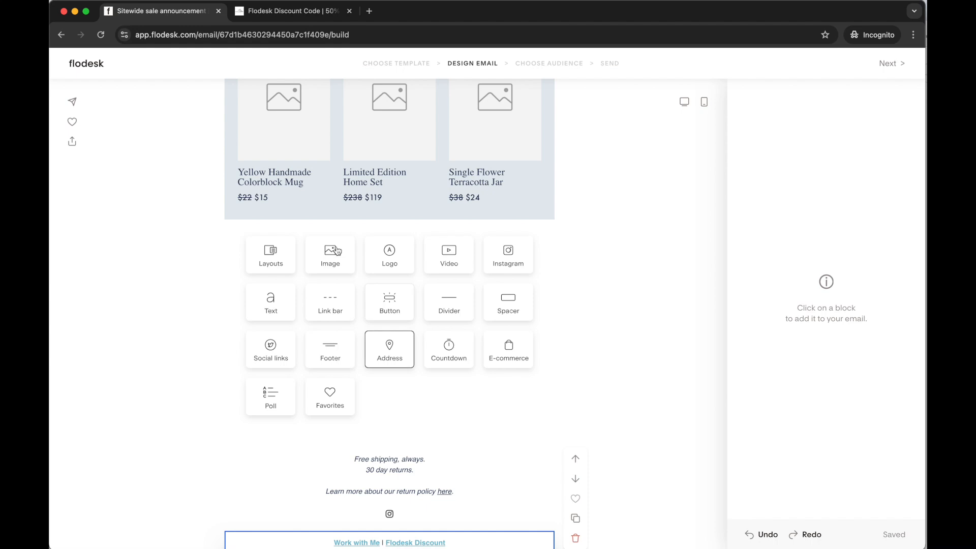
{"action": "left_click", "coordinate": [277, 307]}
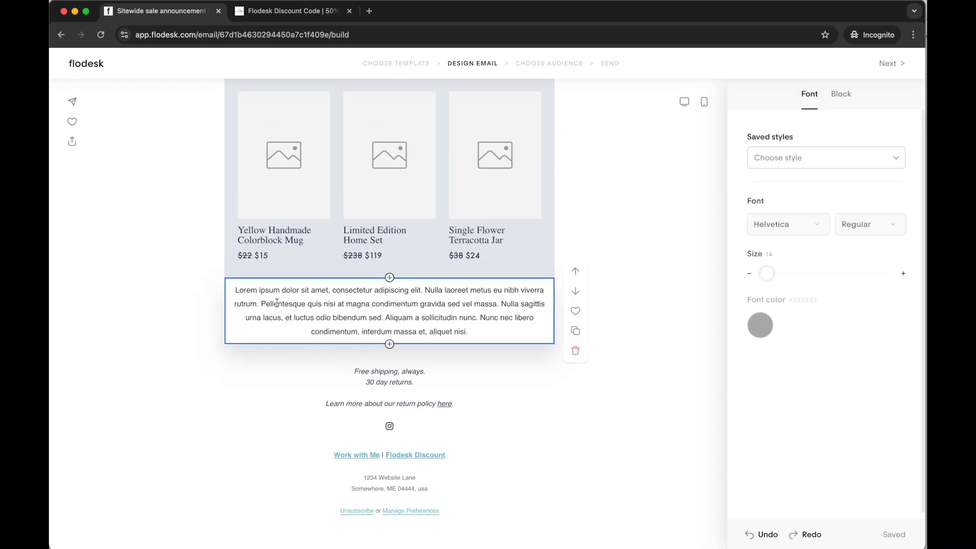
{"action": "left_click", "coordinate": [893, 158]}
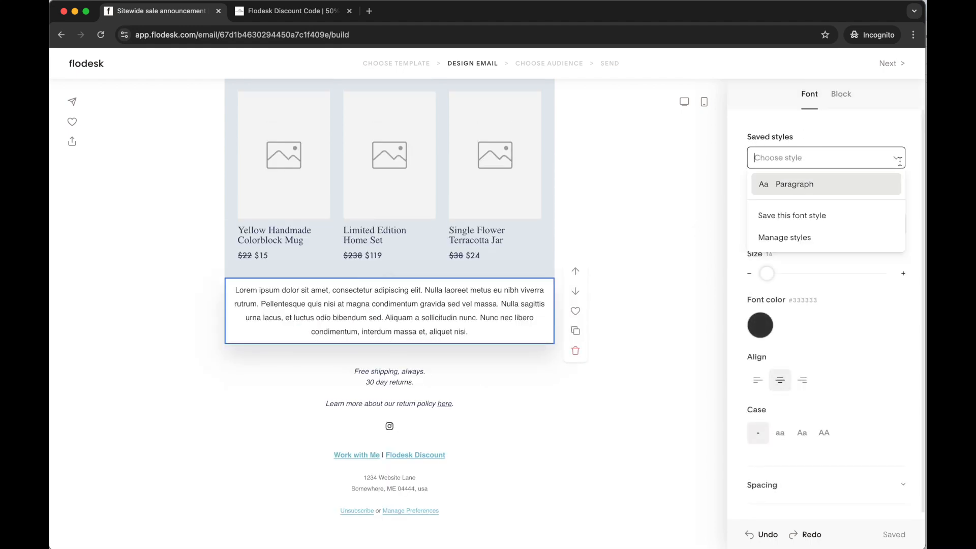
{"action": "left_click", "coordinate": [815, 189]}
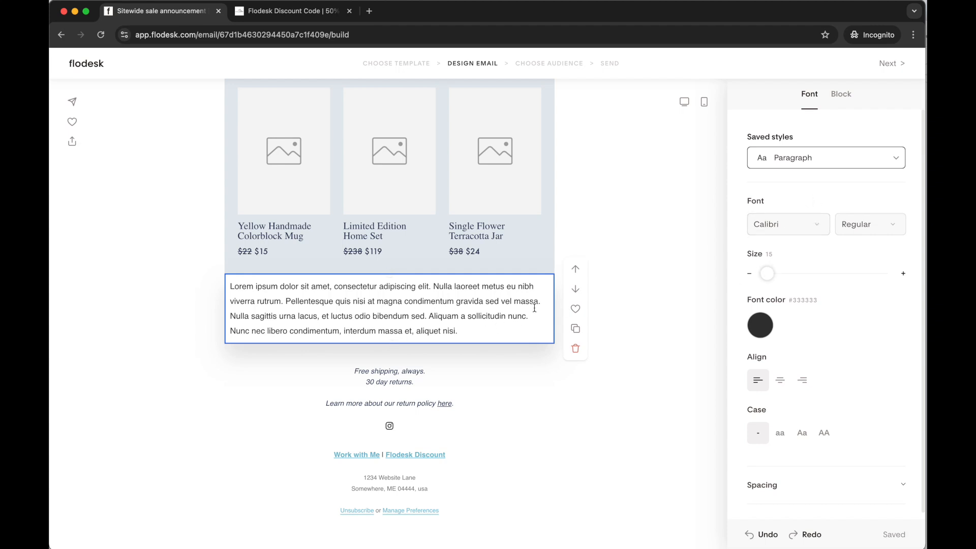
{"action": "left_click", "coordinate": [477, 328]}
Apply the saved "Button style 01" to the "Shop the sale" button
{"action": "scroll", "coordinate": [497, 335], "scroll_direction": "up", "scroll_amount": 4}
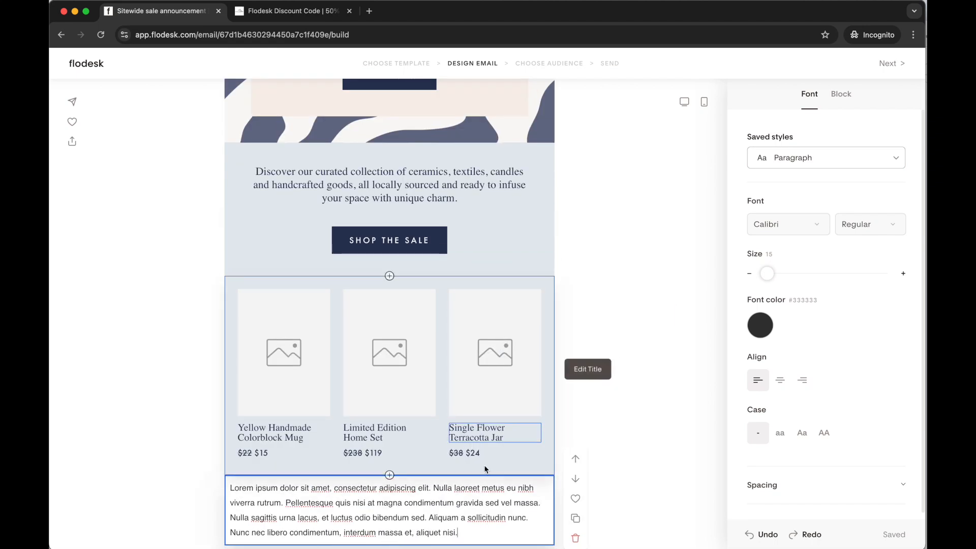
{"action": "scroll", "coordinate": [477, 487], "scroll_direction": "down", "scroll_amount": 3}
{"action": "scroll", "coordinate": [477, 488], "scroll_direction": "down", "scroll_amount": 1}
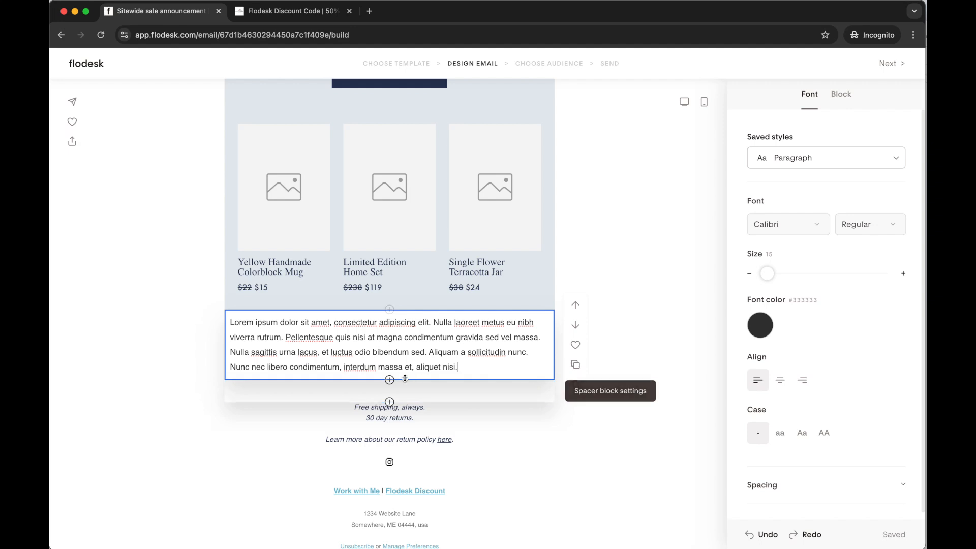
{"action": "scroll", "coordinate": [427, 381], "scroll_direction": "up", "scroll_amount": 5}
{"action": "scroll", "coordinate": [427, 380], "scroll_direction": "down", "scroll_amount": 5}
{"action": "scroll", "coordinate": [427, 380], "scroll_direction": "up", "scroll_amount": 5}
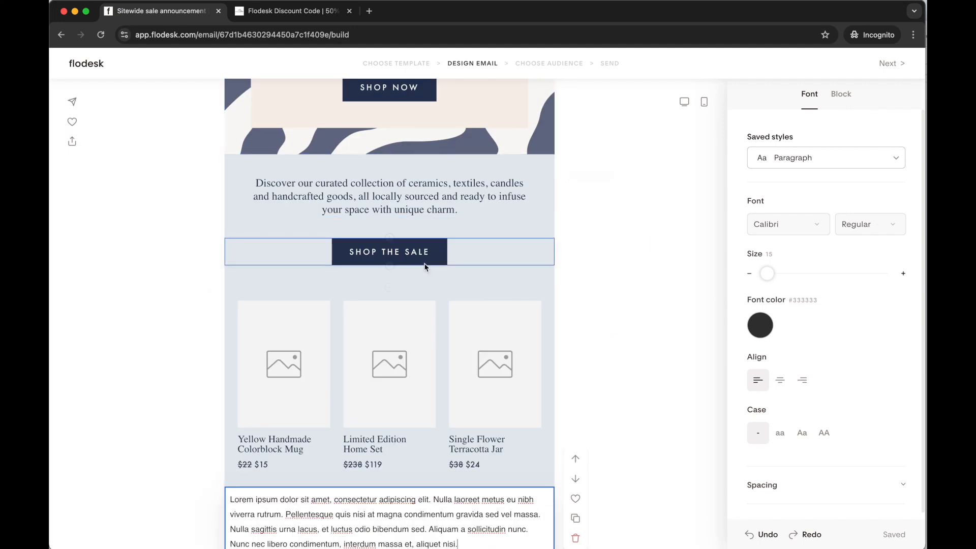
{"action": "left_click", "coordinate": [424, 262]}
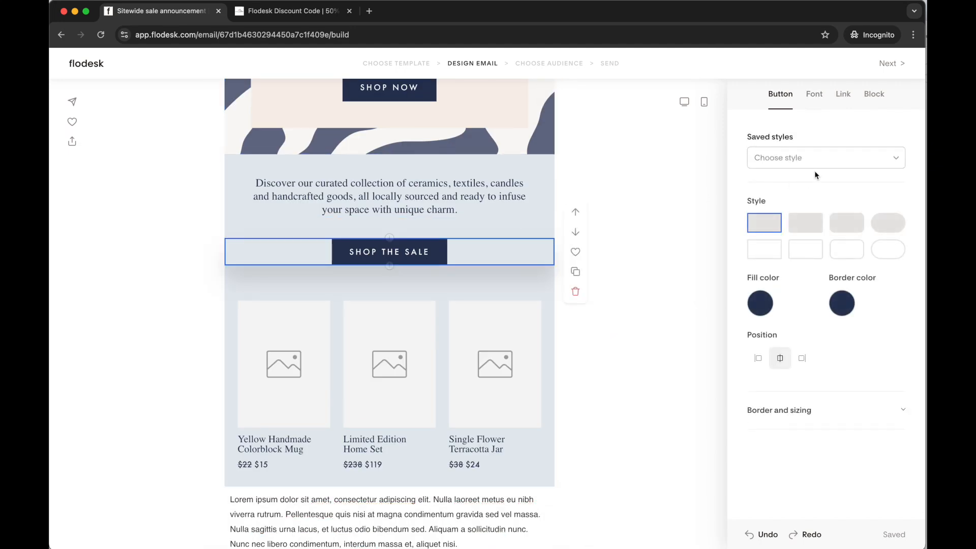
{"action": "left_click", "coordinate": [892, 159]}
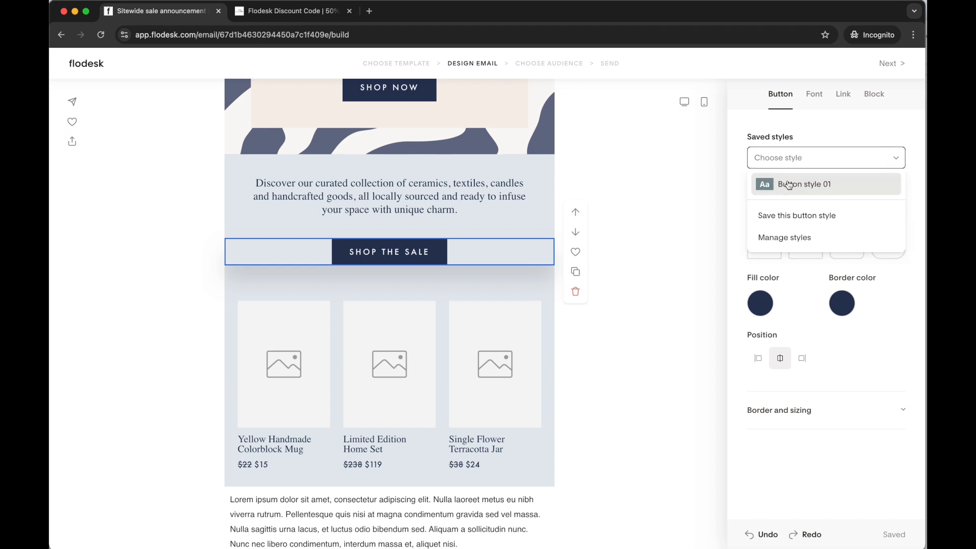
{"action": "left_click", "coordinate": [819, 186]}
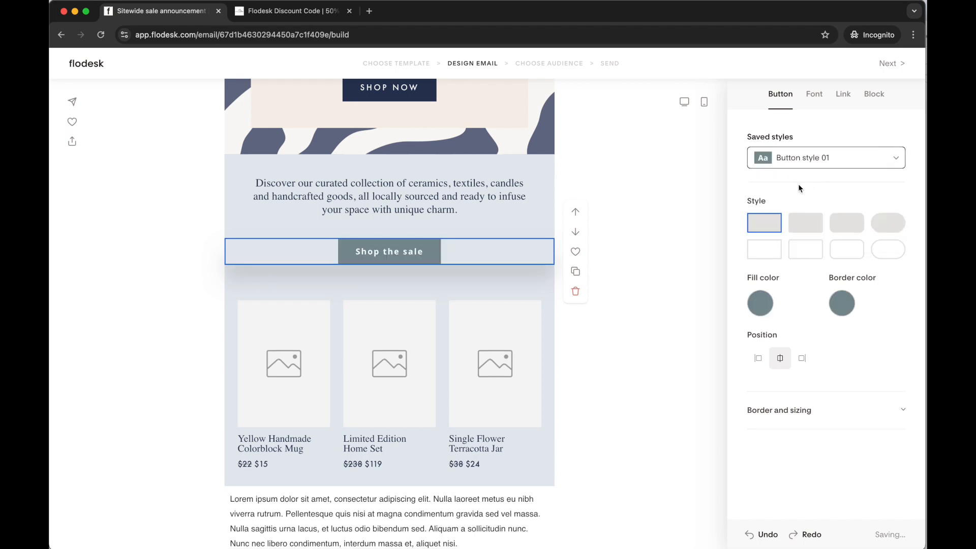
Look over the sale email's layout and return to the email list
{"action": "scroll", "coordinate": [429, 275], "scroll_direction": "up", "scroll_amount": 2}
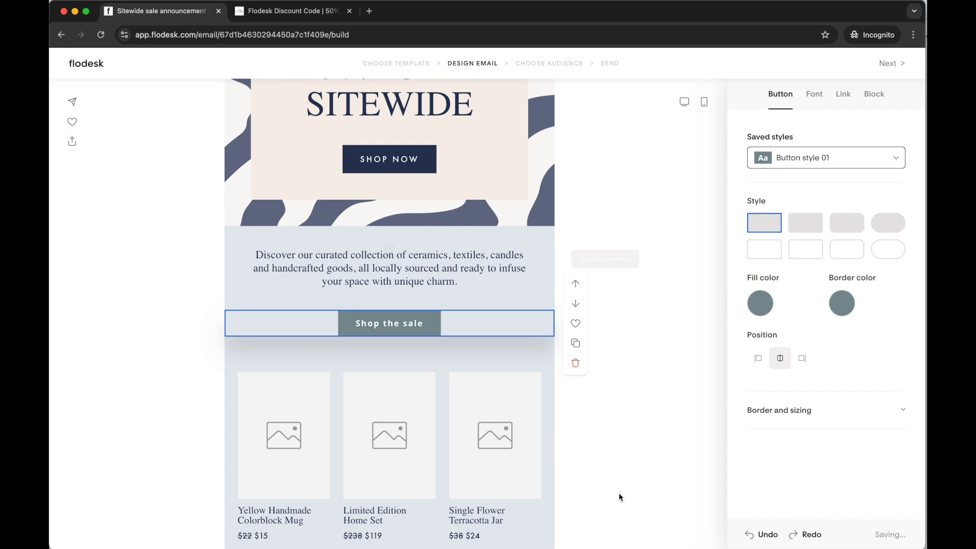
{"action": "scroll", "coordinate": [430, 275], "scroll_direction": "down", "scroll_amount": 5}
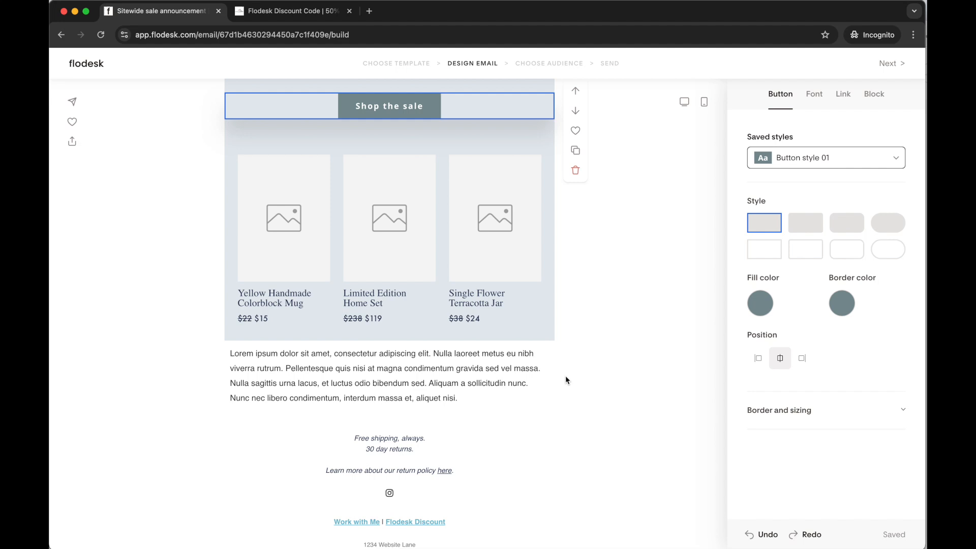
{"action": "scroll", "coordinate": [569, 356], "scroll_direction": "up", "scroll_amount": 10}
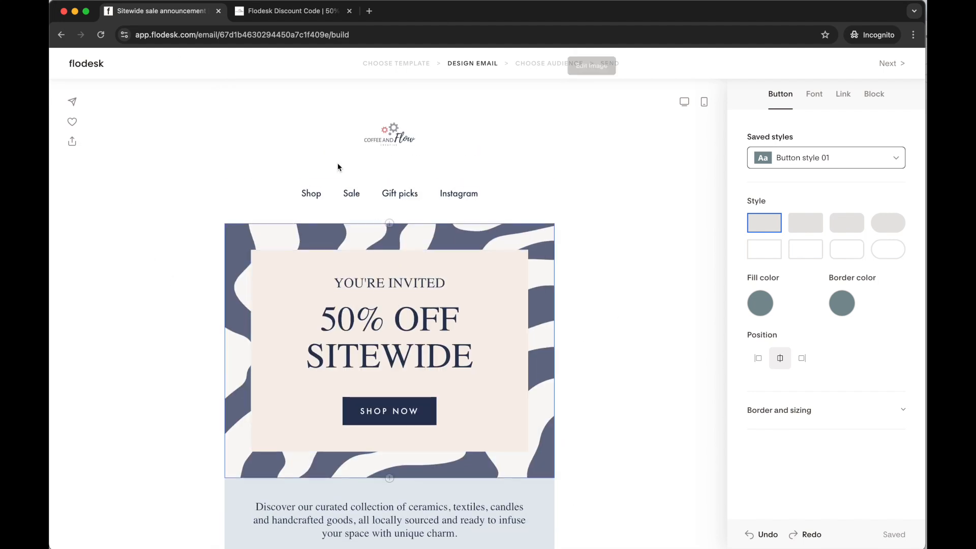
{"action": "left_click", "coordinate": [86, 63]}
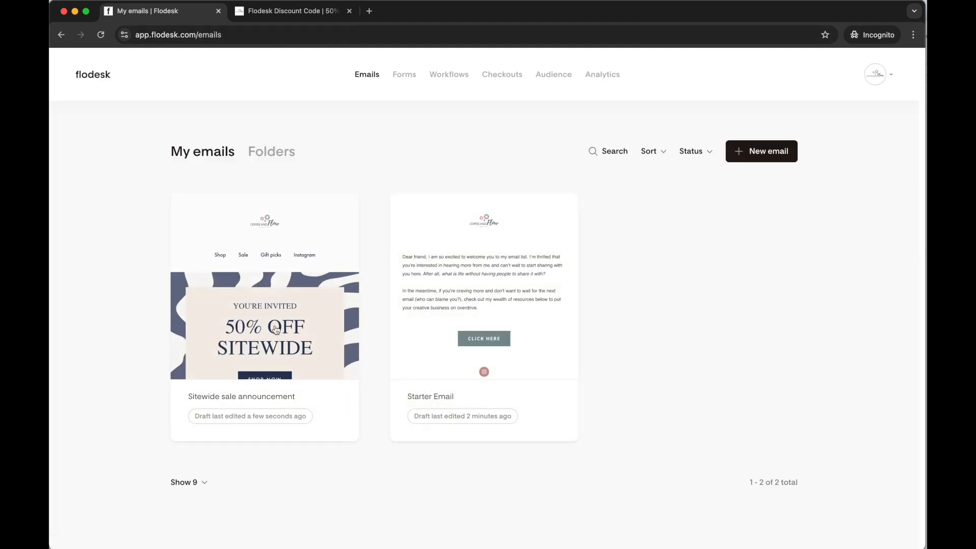